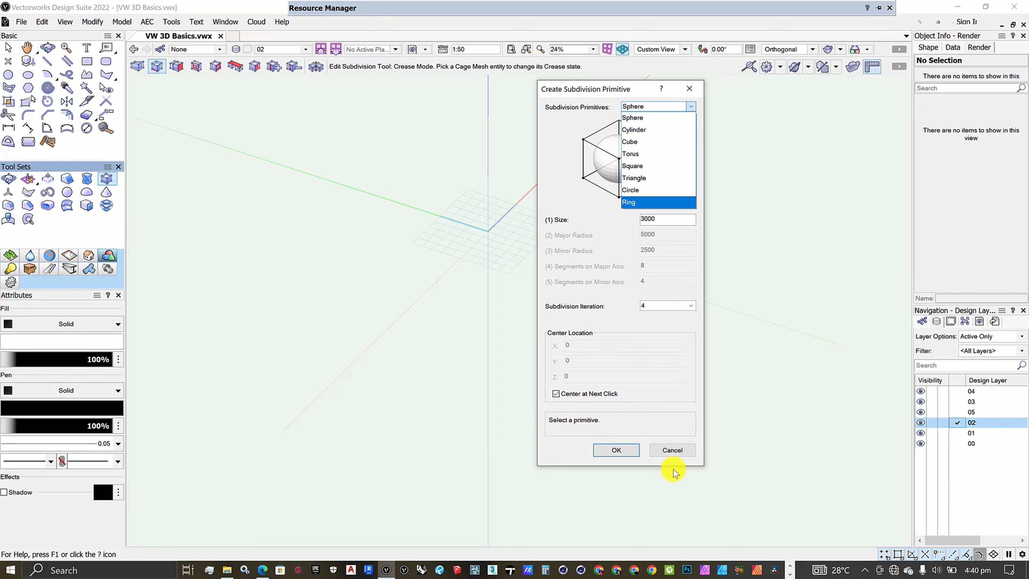
pyautogui.click(671, 453)
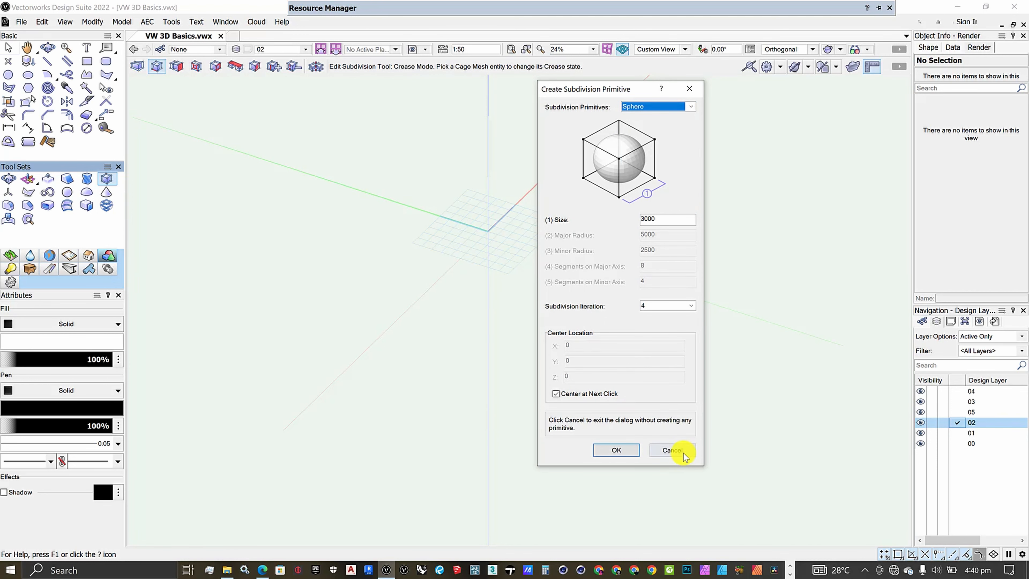
pyautogui.click(118, 23)
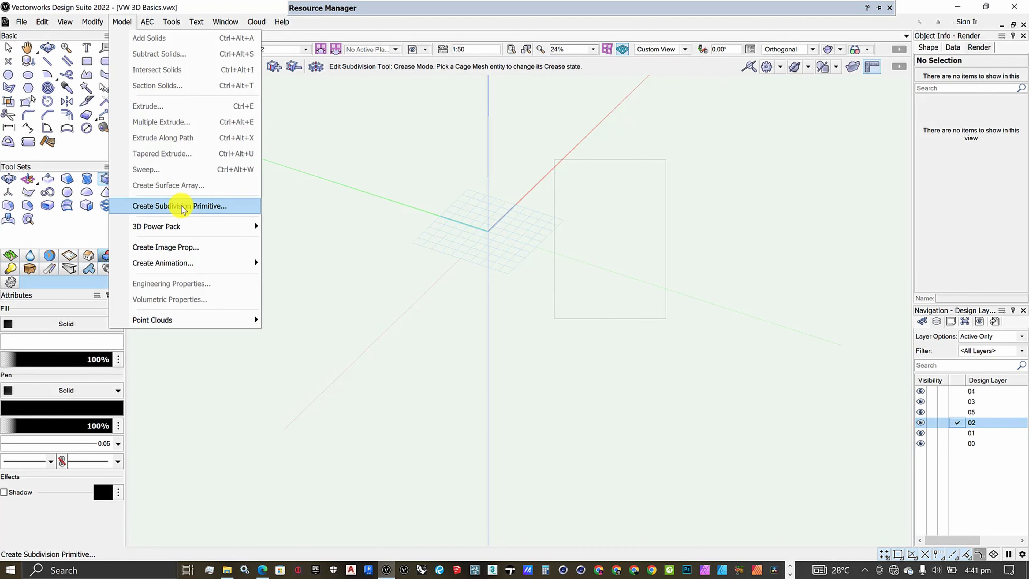
pyautogui.click(203, 207)
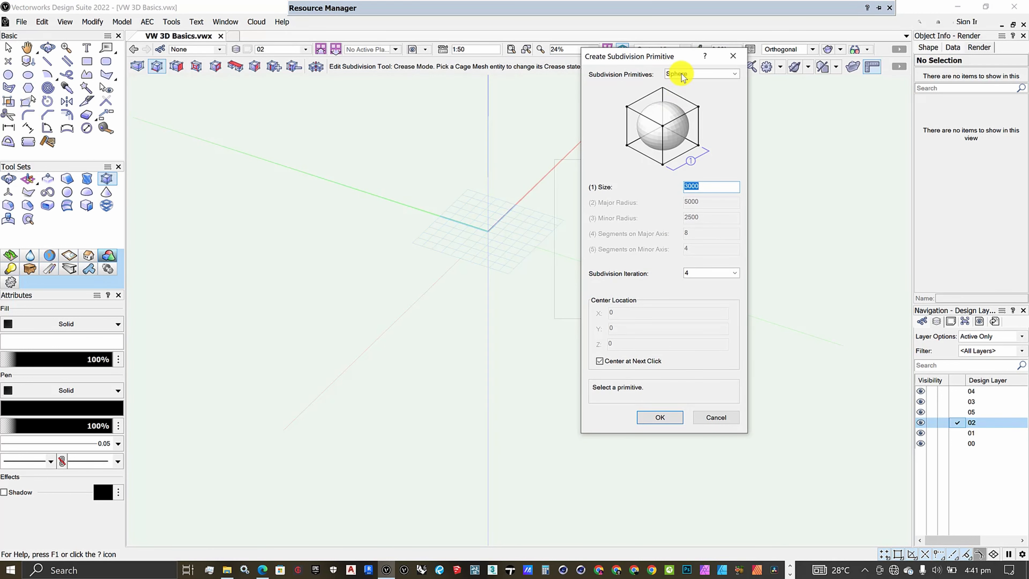
pyautogui.click(682, 73)
pyautogui.click(681, 74)
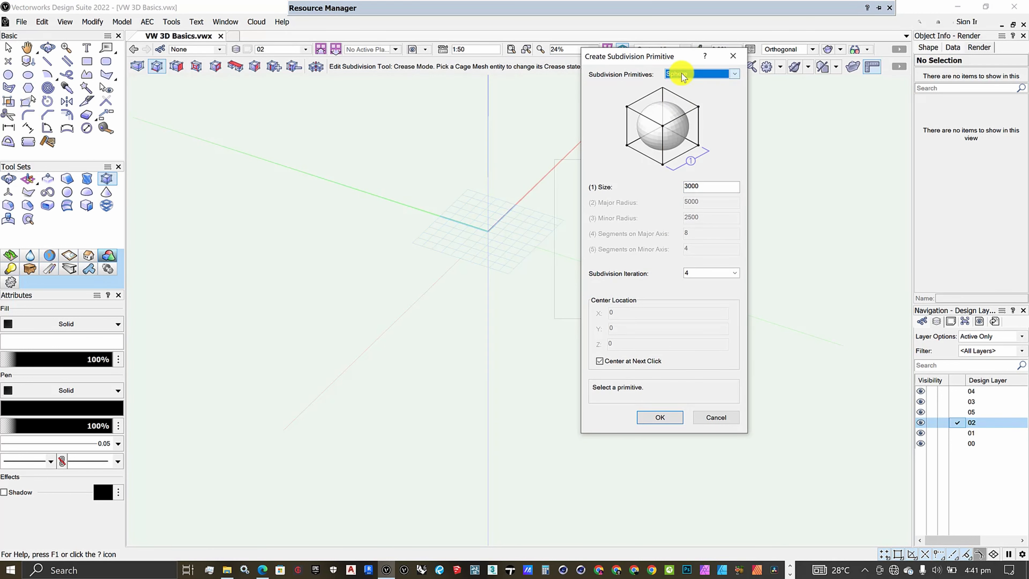
pyautogui.click(660, 418)
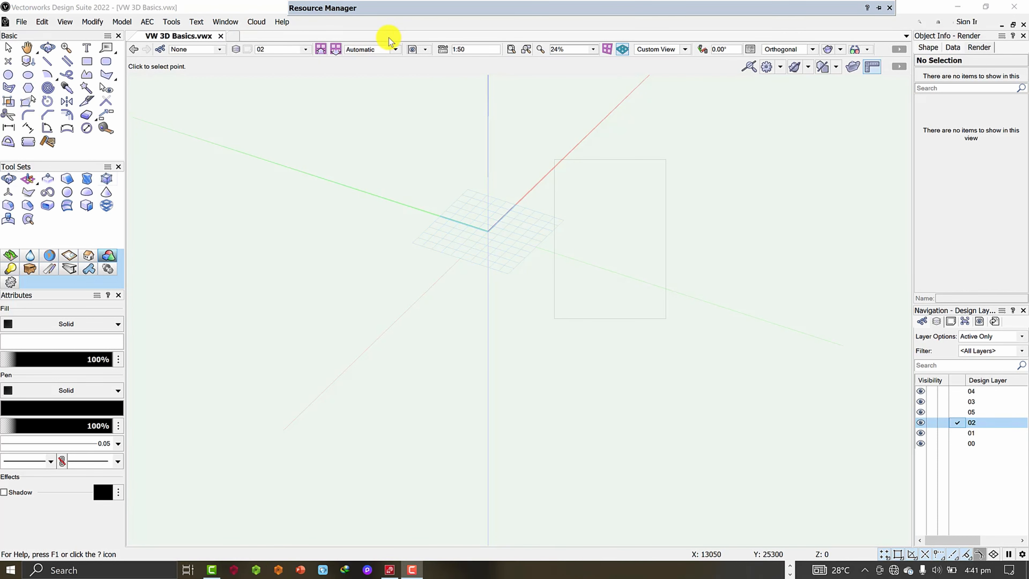
pyautogui.click(111, 179)
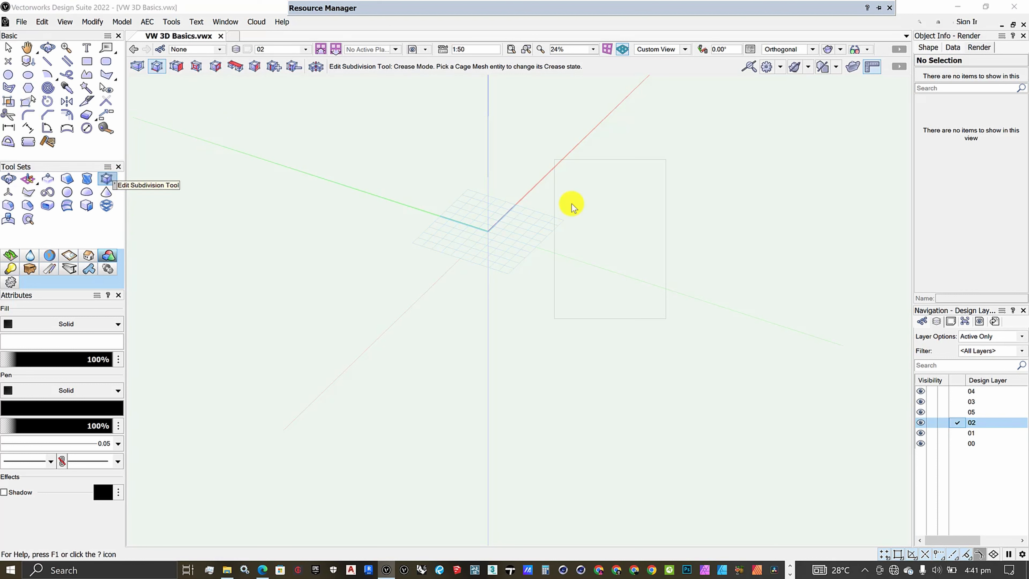
# - Create a Sphere subdivision primitive with size 3000 and subdivision iteration 4, centred on the origin
pyautogui.doubleClick(107, 178)
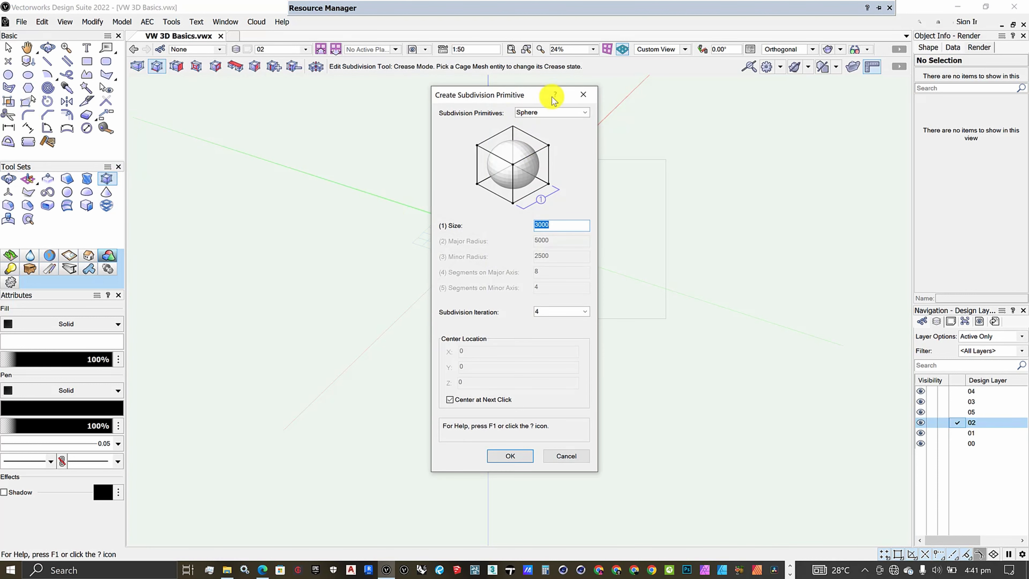
pyautogui.moveTo(510, 93); pyautogui.dragTo(627, 78)
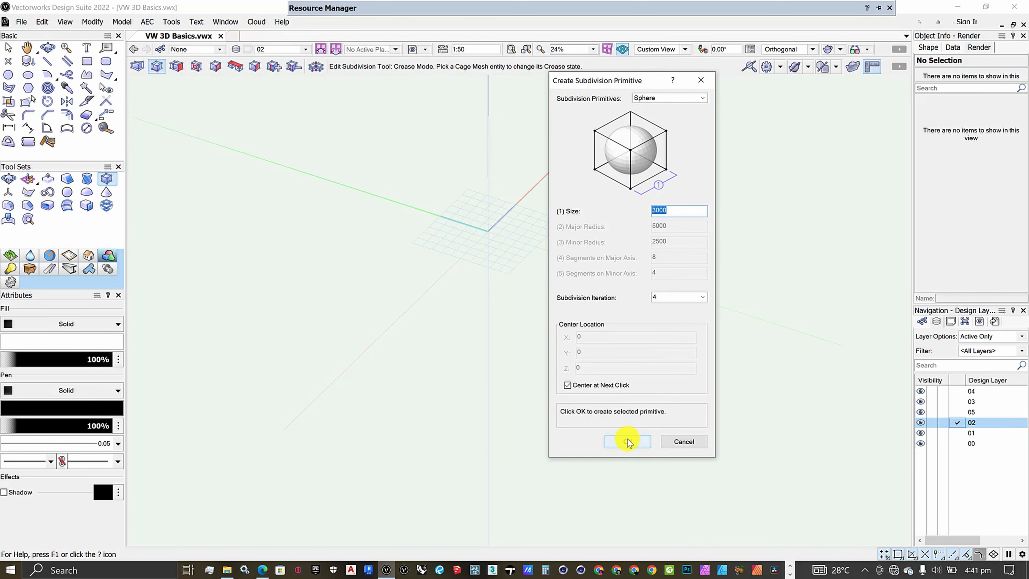
pyautogui.click(627, 440)
pyautogui.scroll(5, 506, 199)
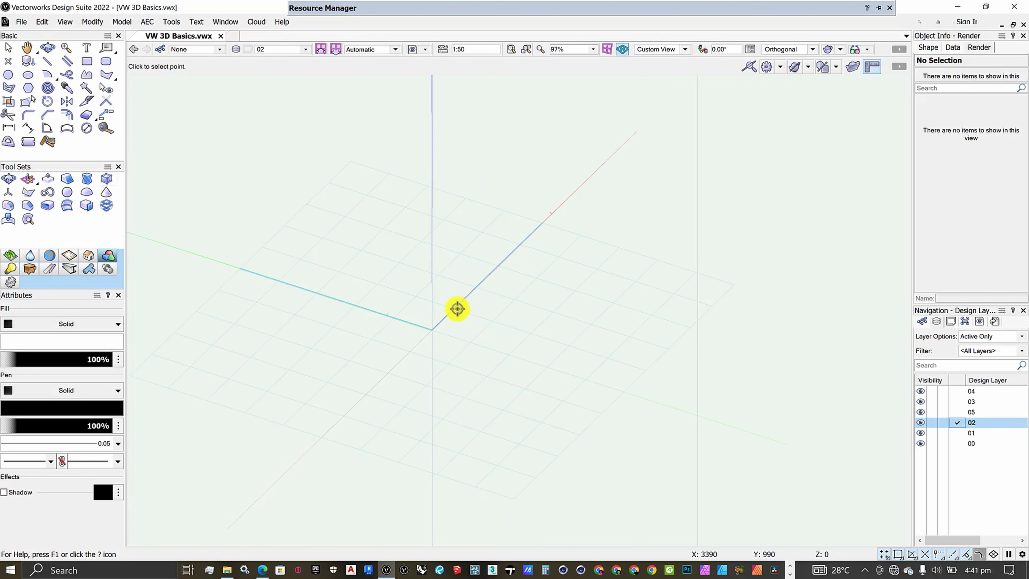
pyautogui.click(428, 327)
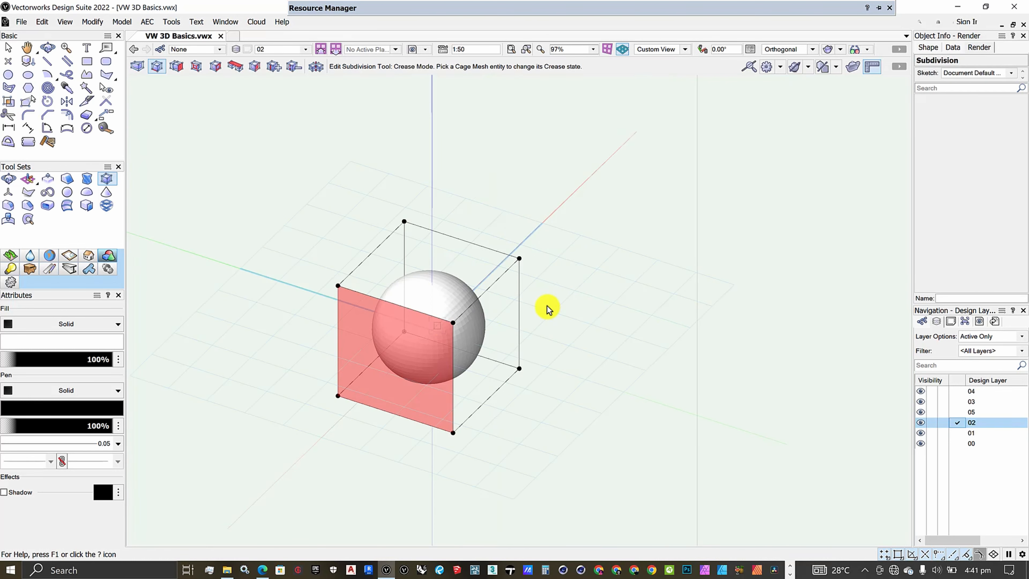
# - Set the subdivision sphere's solid fill colour to light grey, RGB 191, 191, 191
pyautogui.scroll(-2, 547, 312)
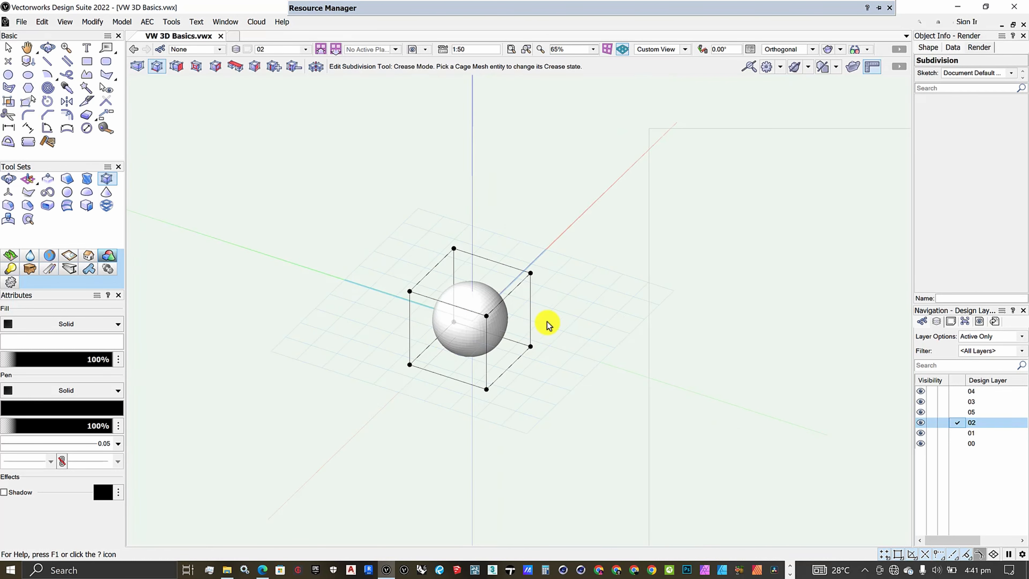
pyautogui.click(48, 340)
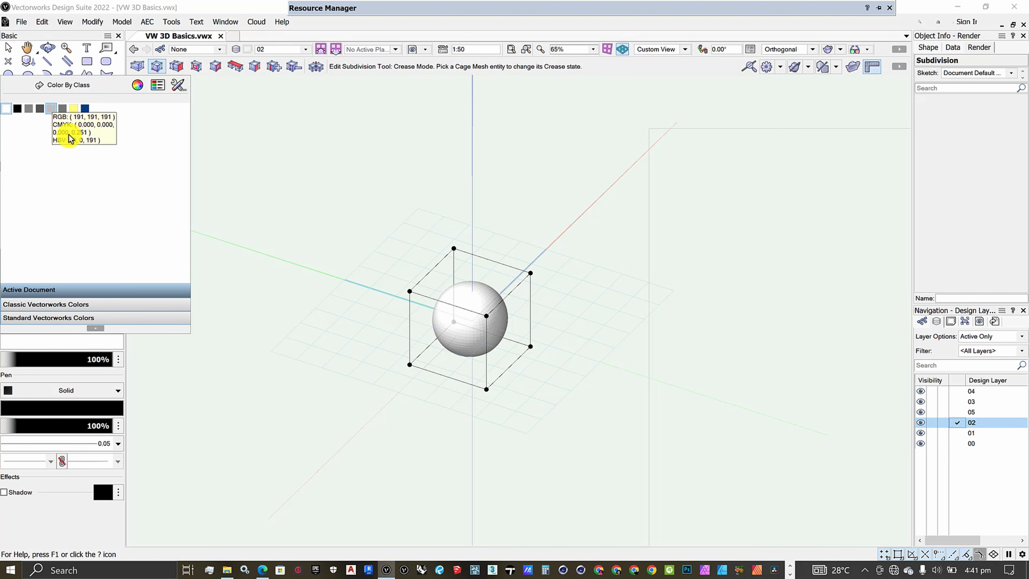
pyautogui.click(69, 138)
pyautogui.scroll(-3, 490, 328)
pyautogui.scroll(5, 501, 343)
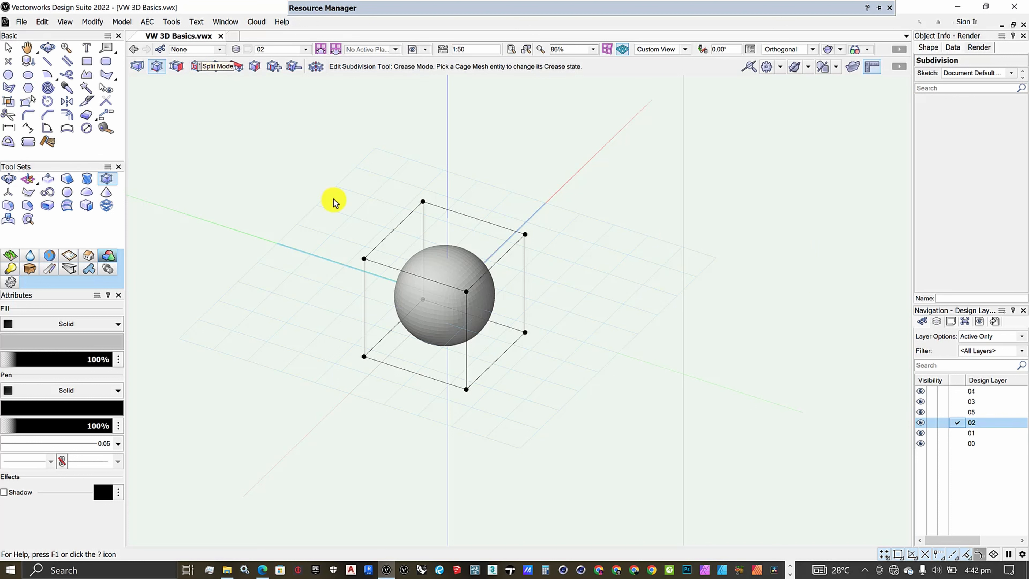
# - Crease the lower front edge of the sphere's cage mesh and the vertices at both of its ends
pyautogui.scroll(-2, 335, 201)
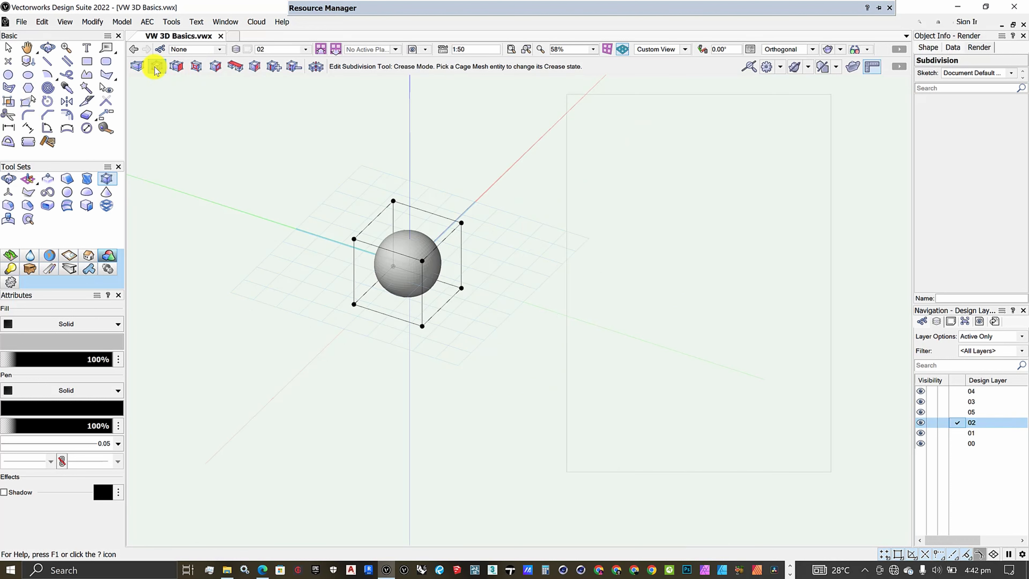
pyautogui.scroll(6, 387, 307)
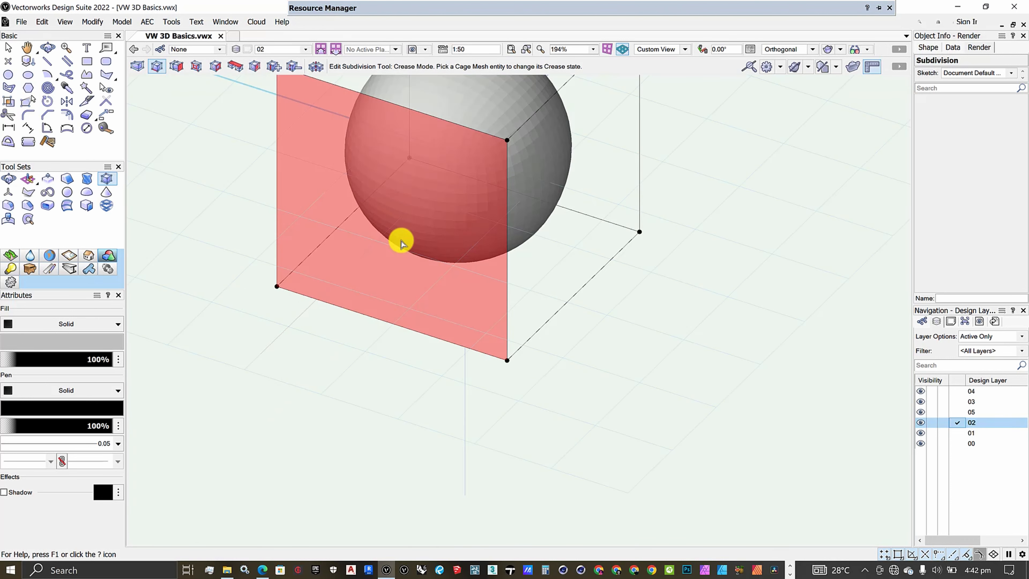
pyautogui.scroll(-4, 384, 306)
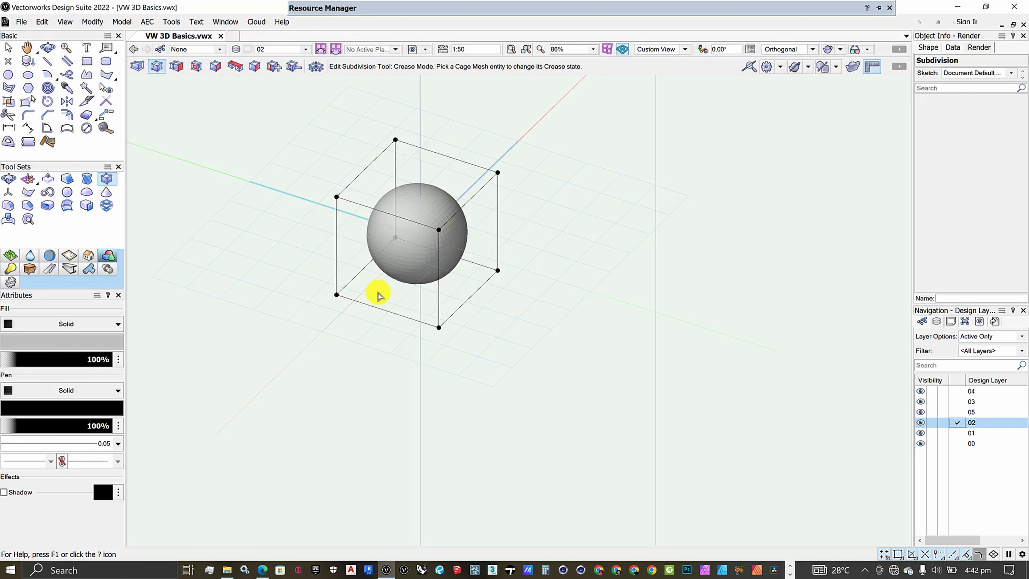
pyautogui.click(381, 310)
pyautogui.scroll(2, 381, 311)
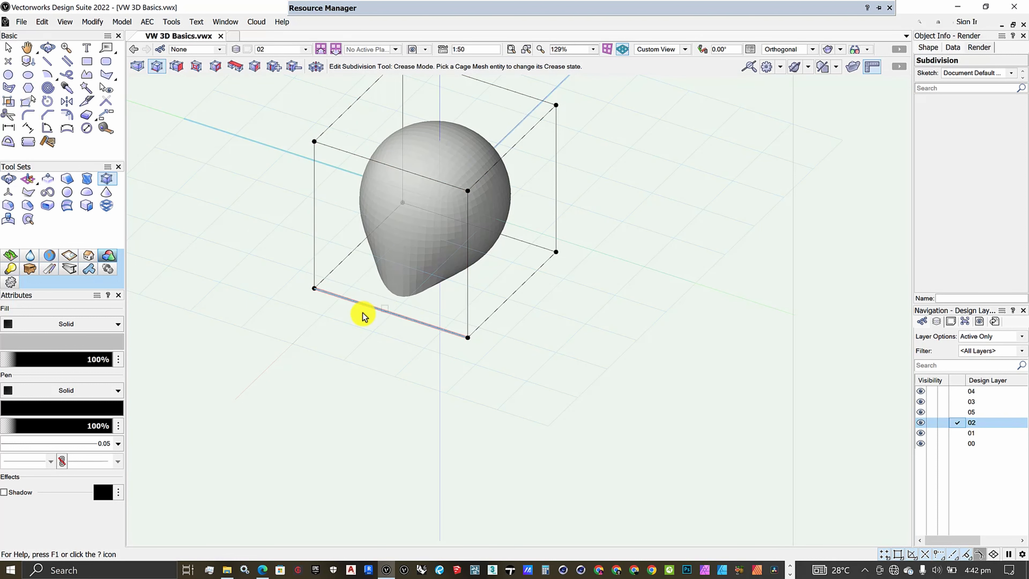
pyautogui.click(314, 289)
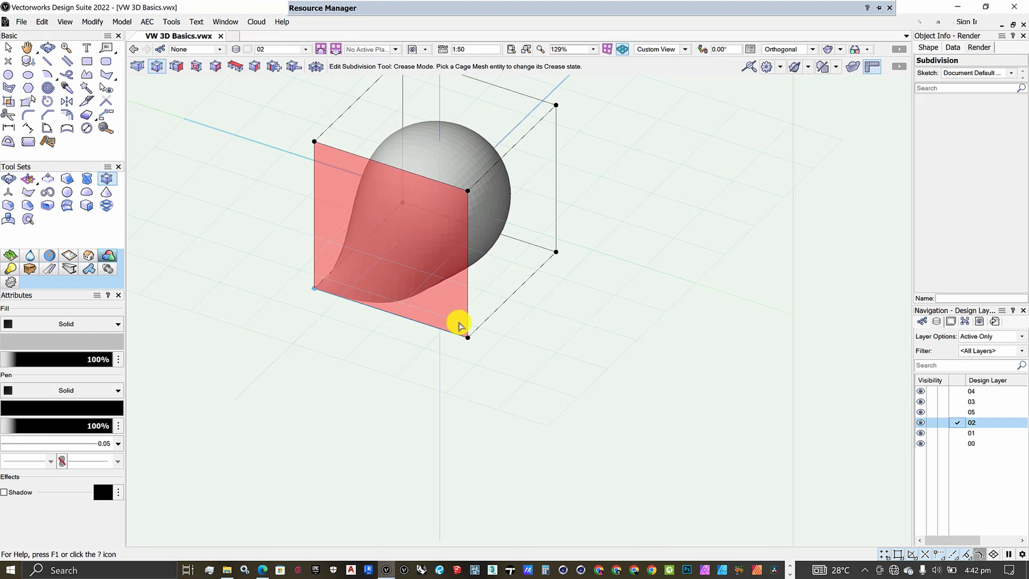
pyautogui.click(468, 336)
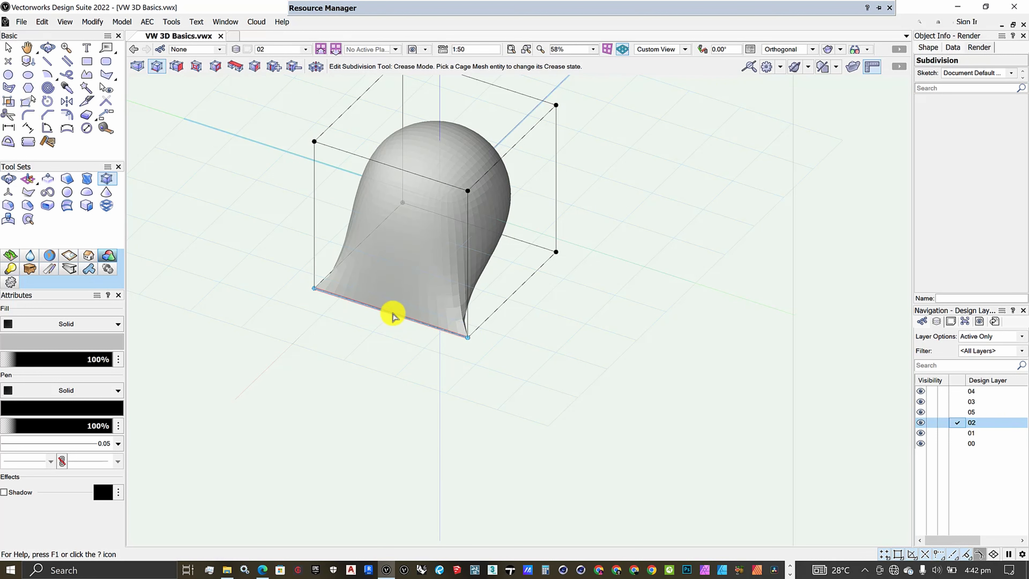
# - Remove the creases from both end vertices and from the cage's lower front edge
pyautogui.scroll(-3, 393, 317)
pyautogui.scroll(4, 380, 279)
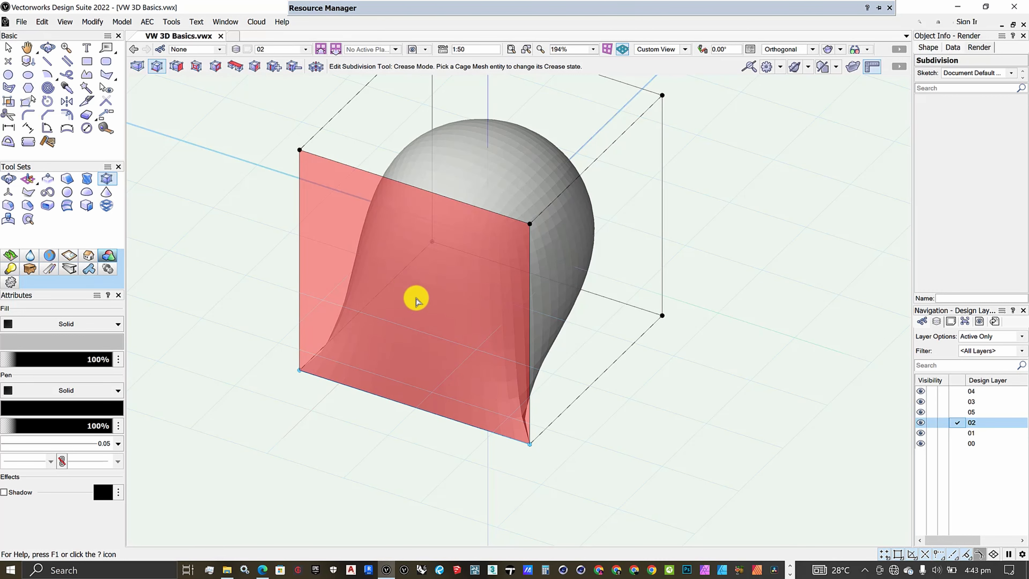
pyautogui.scroll(-3, 415, 299)
pyautogui.scroll(3, 402, 328)
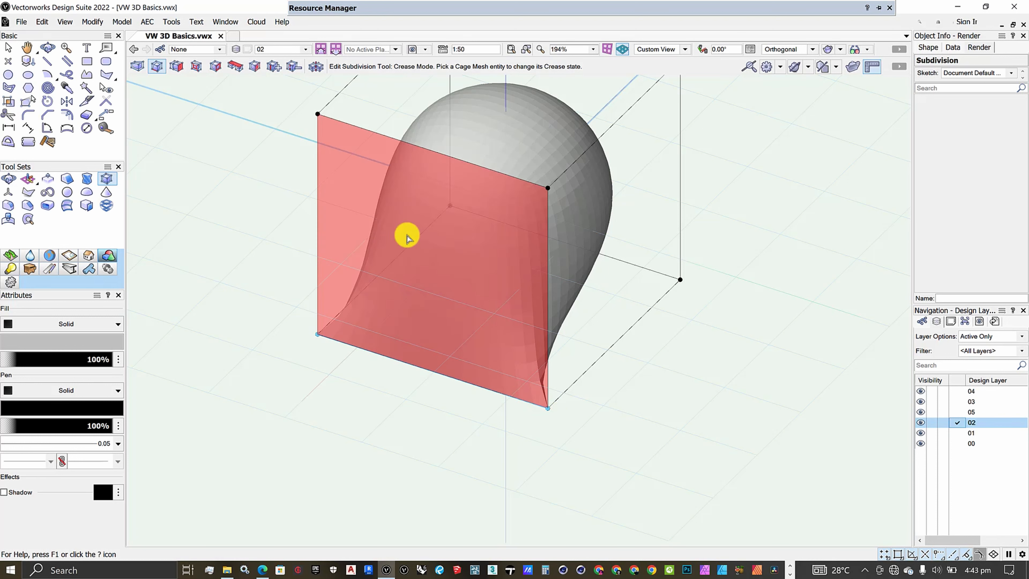
pyautogui.click(316, 336)
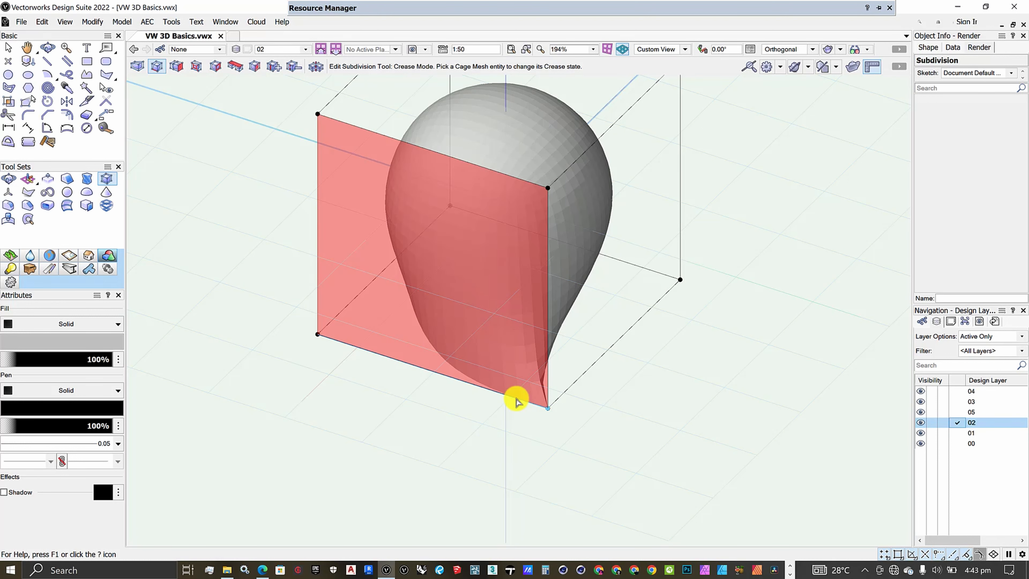
pyautogui.click(548, 408)
pyautogui.click(425, 373)
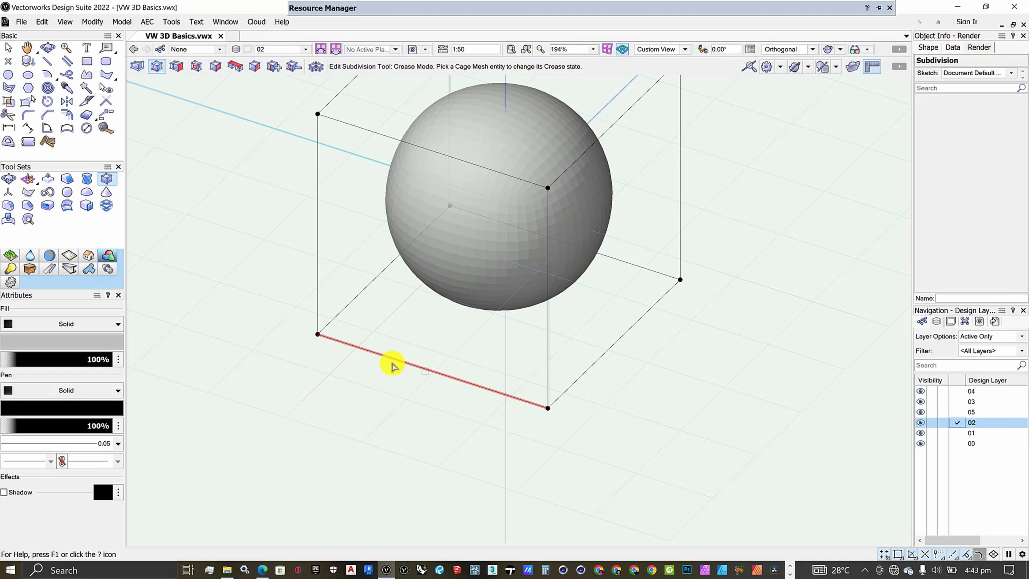
# - Crease the right-hand side face of the sphere's cage mesh and its top face
pyautogui.scroll(-3, 461, 393)
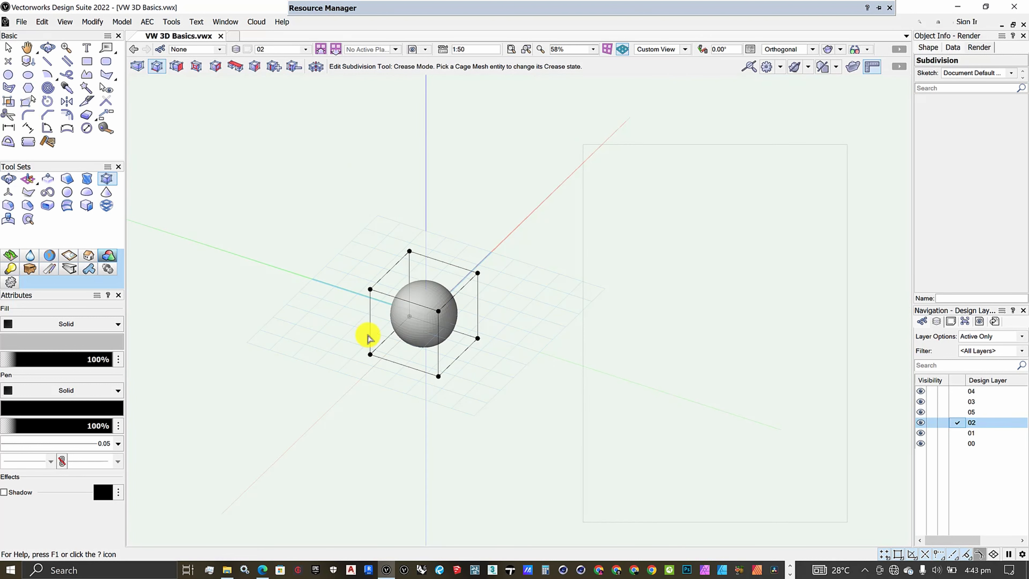
pyautogui.scroll(3, 383, 344)
pyautogui.scroll(-1, 420, 338)
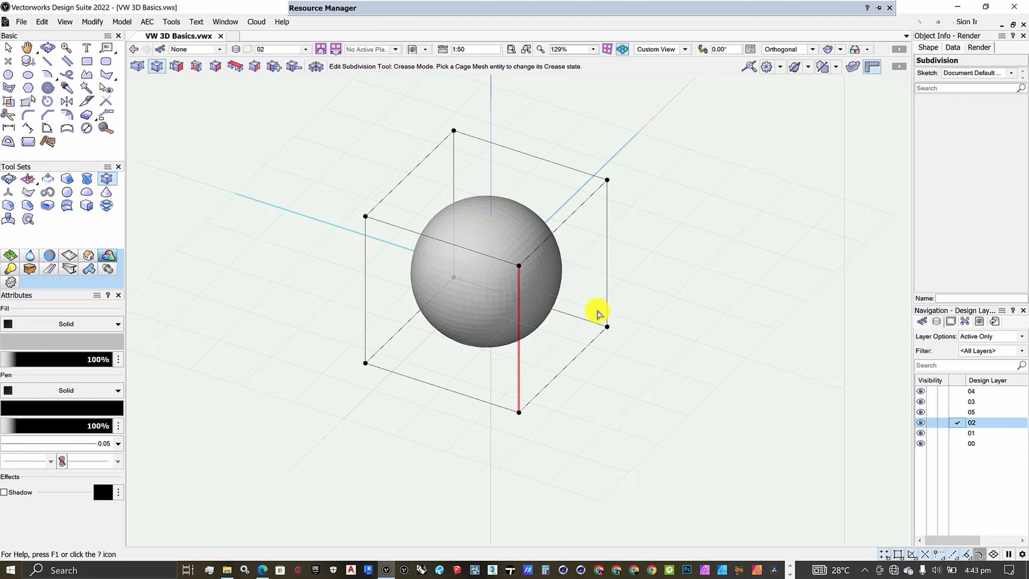
pyautogui.scroll(2, 597, 310)
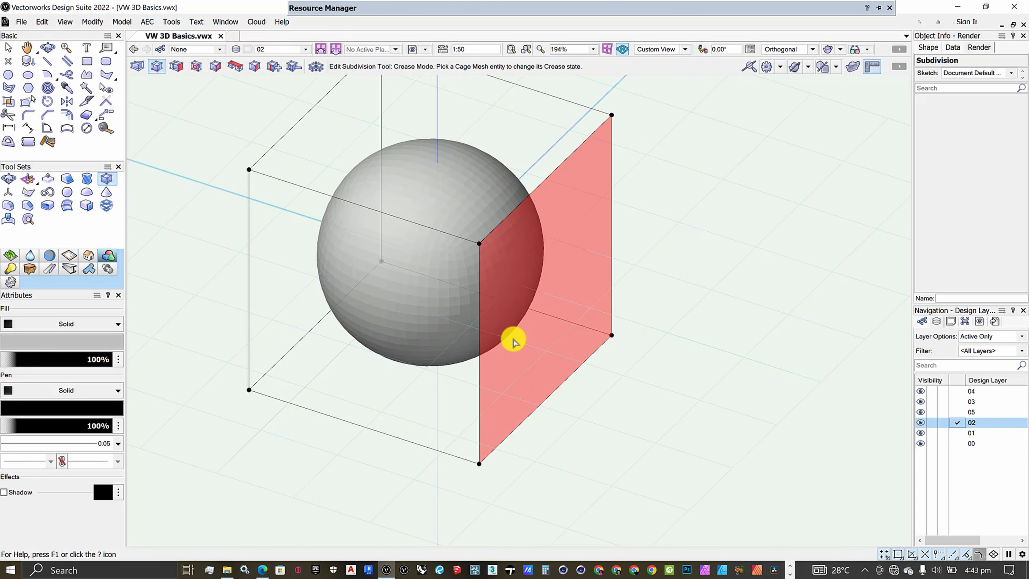
pyautogui.click(539, 279)
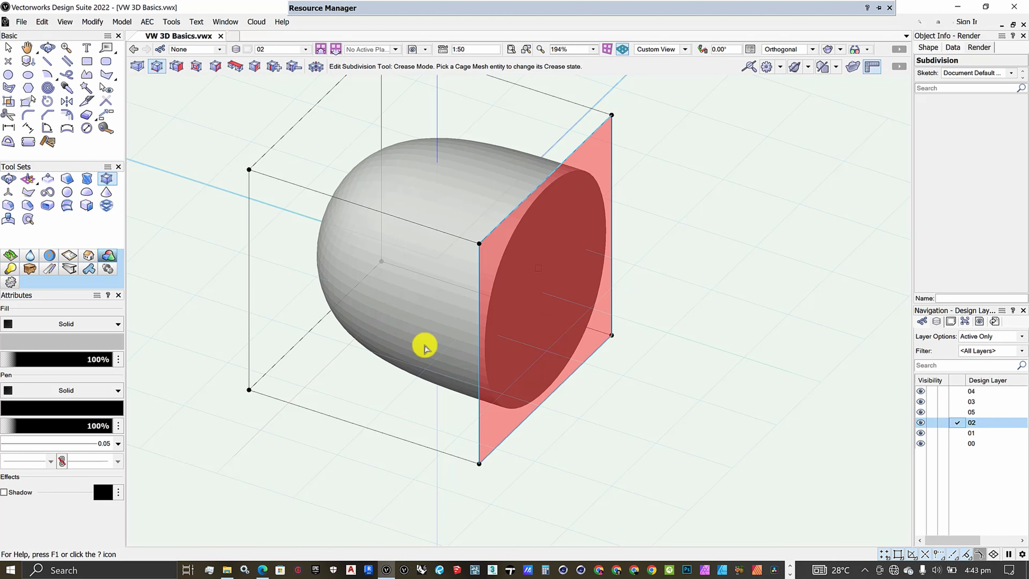
pyautogui.scroll(-2, 474, 369)
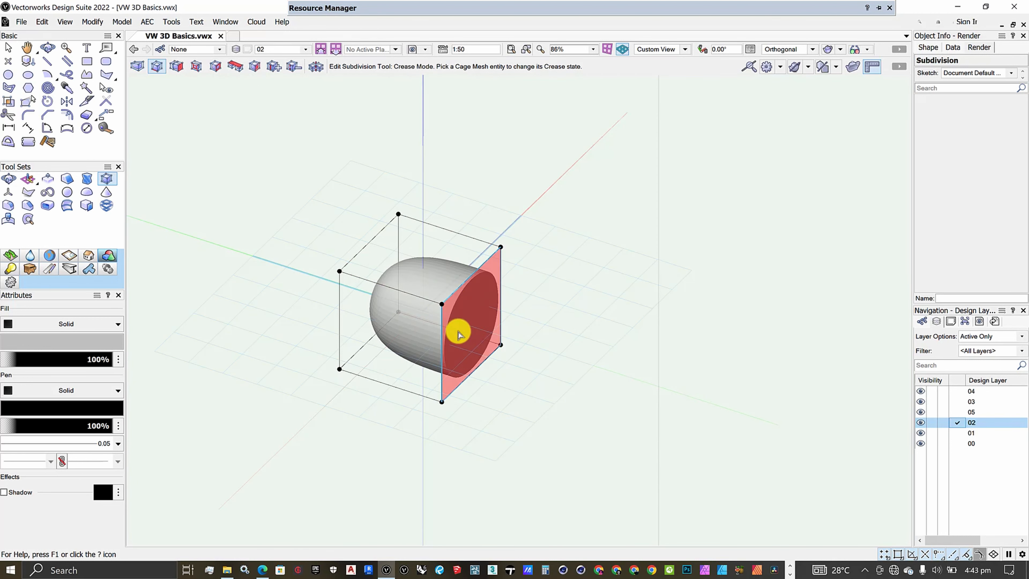
pyautogui.click(432, 224)
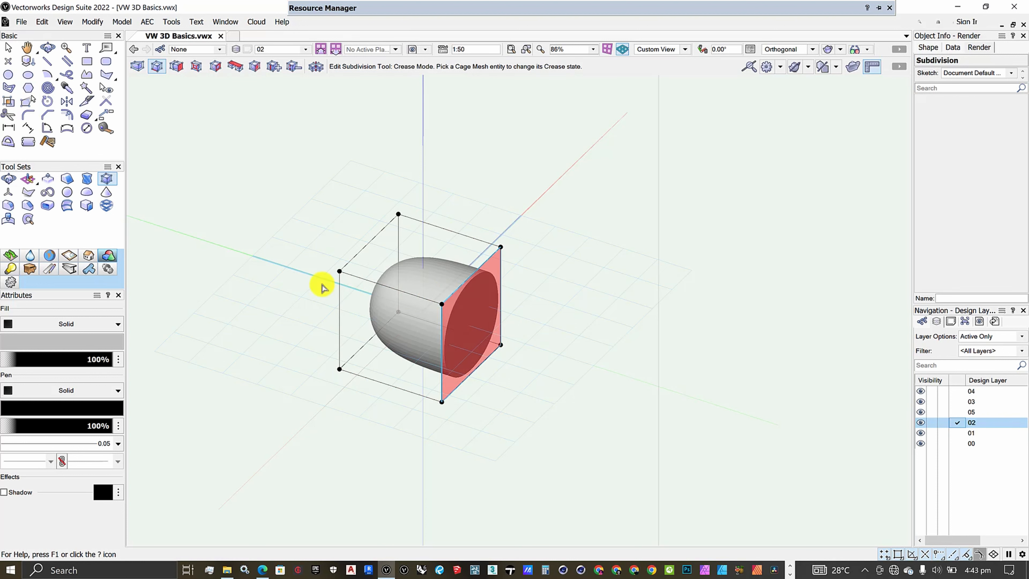
pyautogui.click(427, 263)
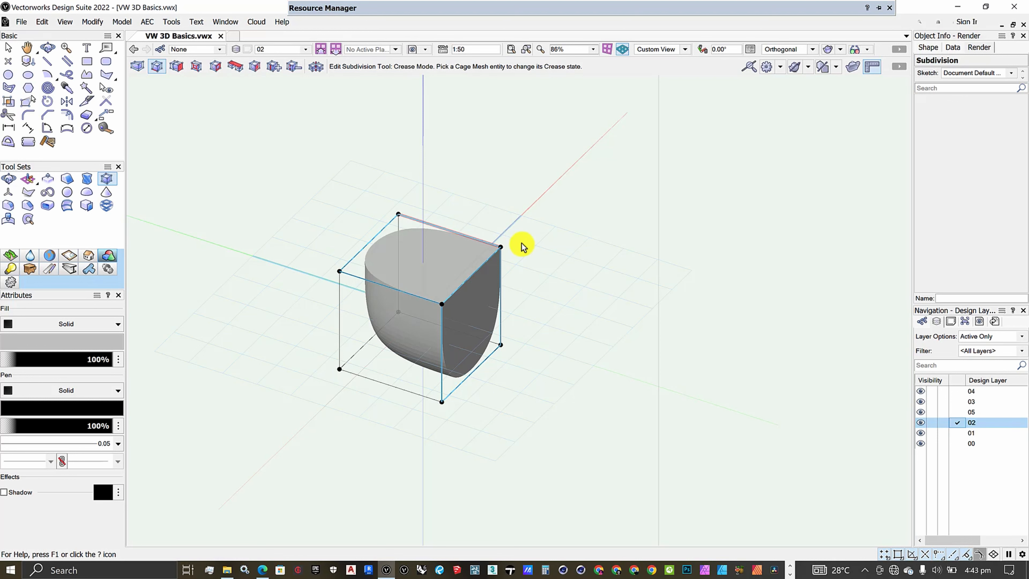
# - Remove the creases from the cage's top face and right-hand side face
pyautogui.scroll(2, 494, 225)
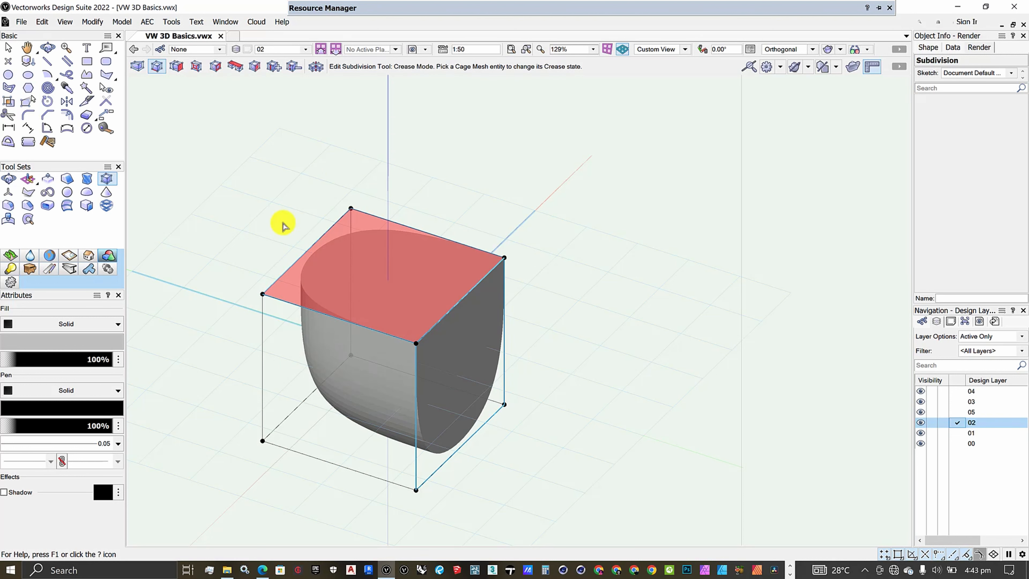
pyautogui.scroll(-2, 368, 231)
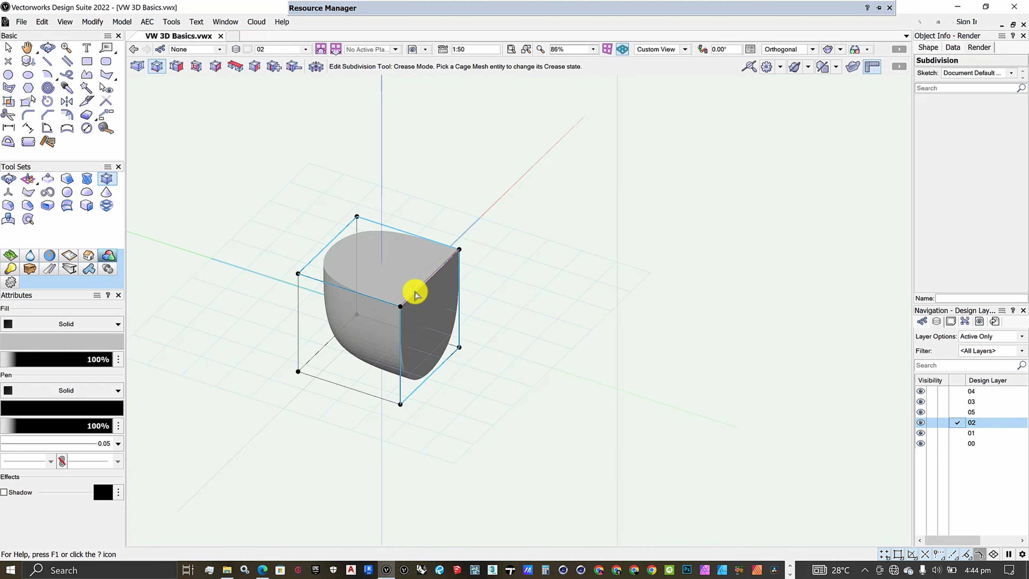
pyautogui.scroll(2, 405, 288)
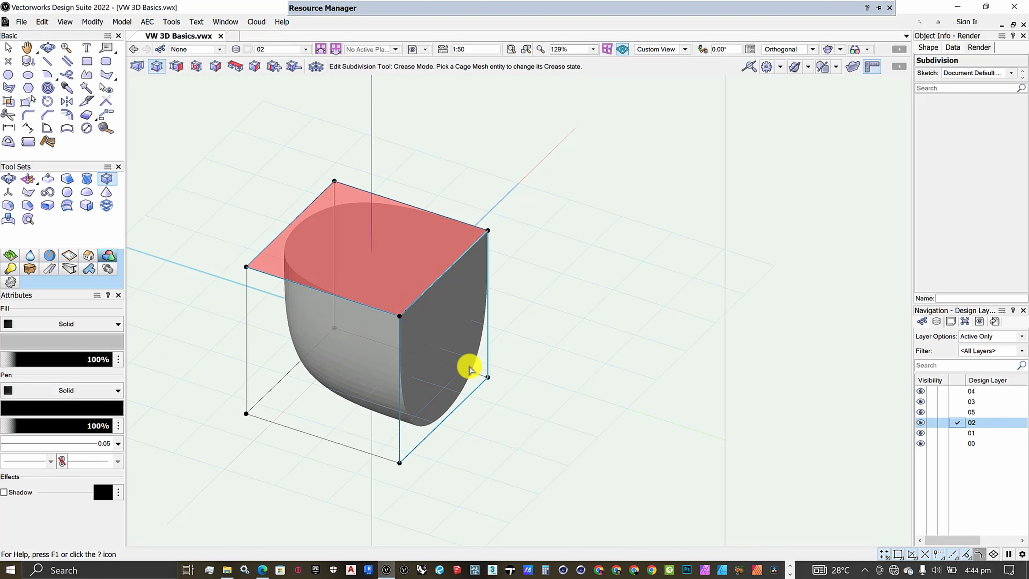
pyautogui.scroll(-4, 486, 383)
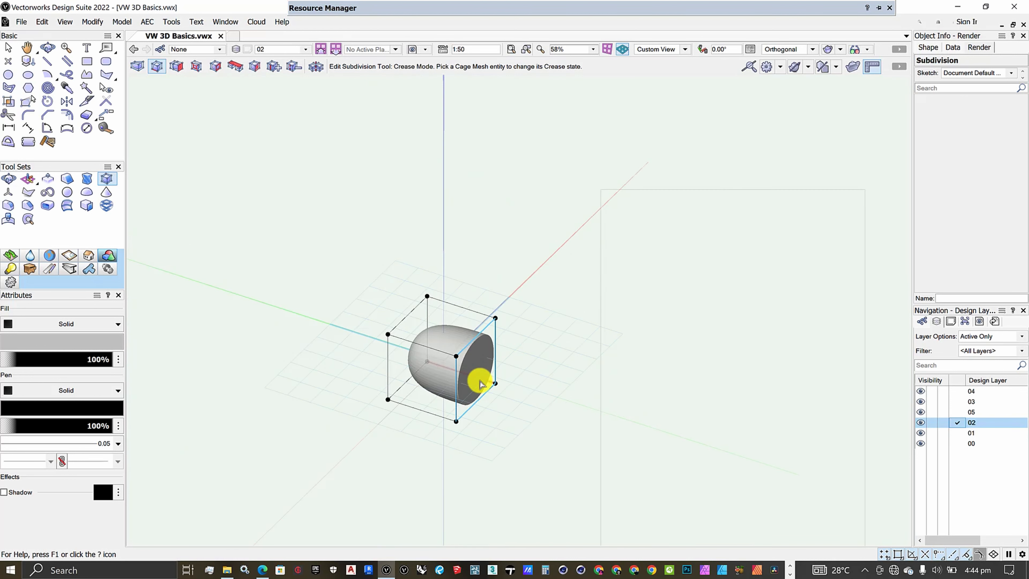
pyautogui.scroll(6, 474, 364)
pyautogui.click(464, 348)
pyautogui.scroll(-4, 445, 344)
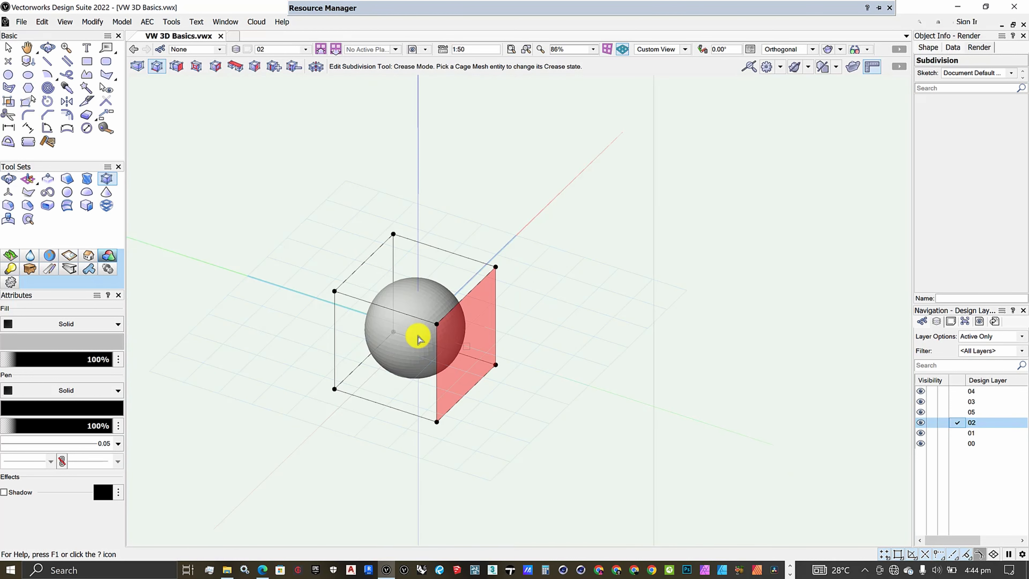
# - Extrude the right-hand side face of the sphere's cage mesh outward twice to lengthen the body
pyautogui.click(176, 66)
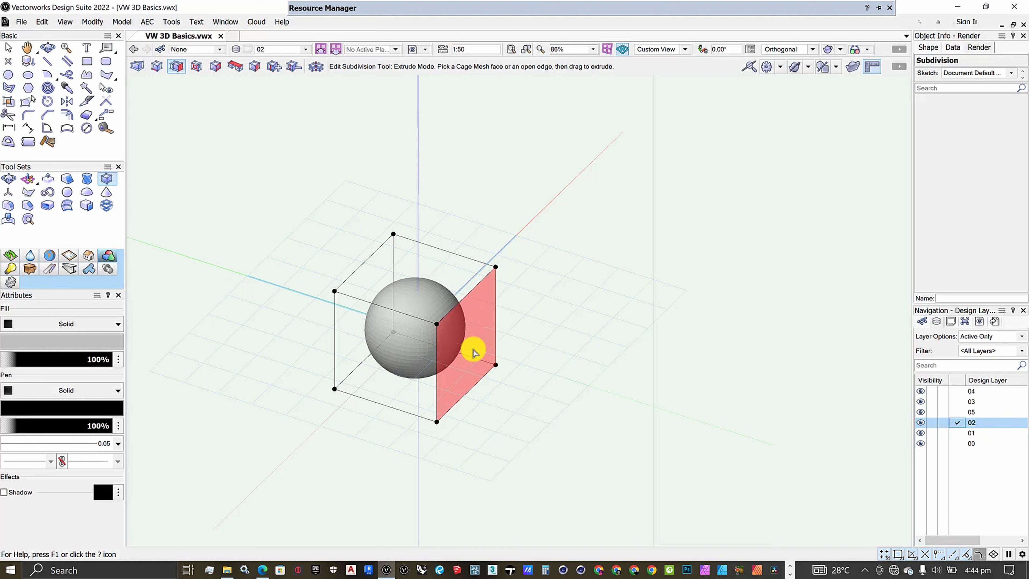
pyautogui.moveTo(473, 343); pyautogui.dragTo(563, 372)
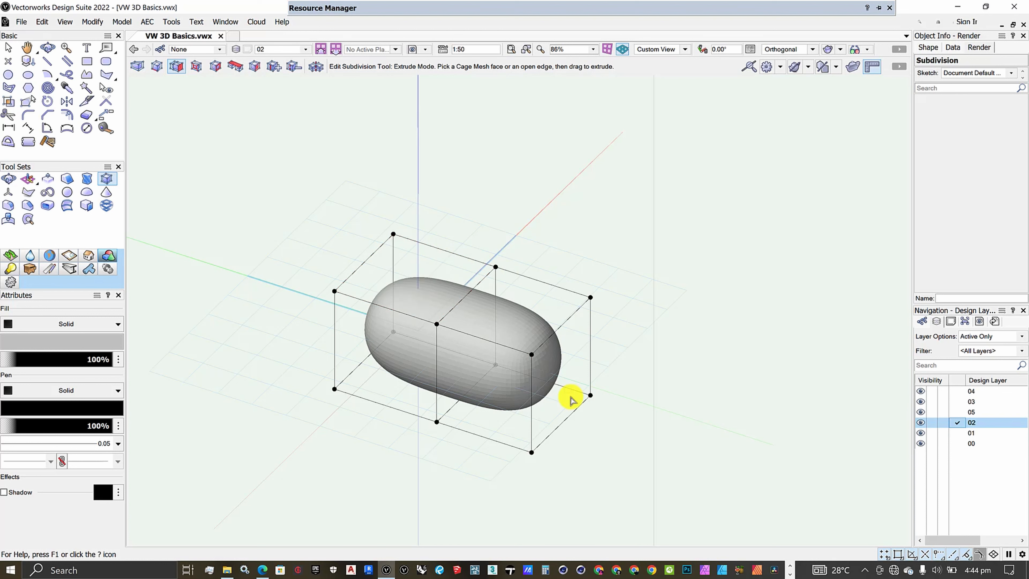
pyautogui.moveTo(568, 397); pyautogui.dragTo(638, 407)
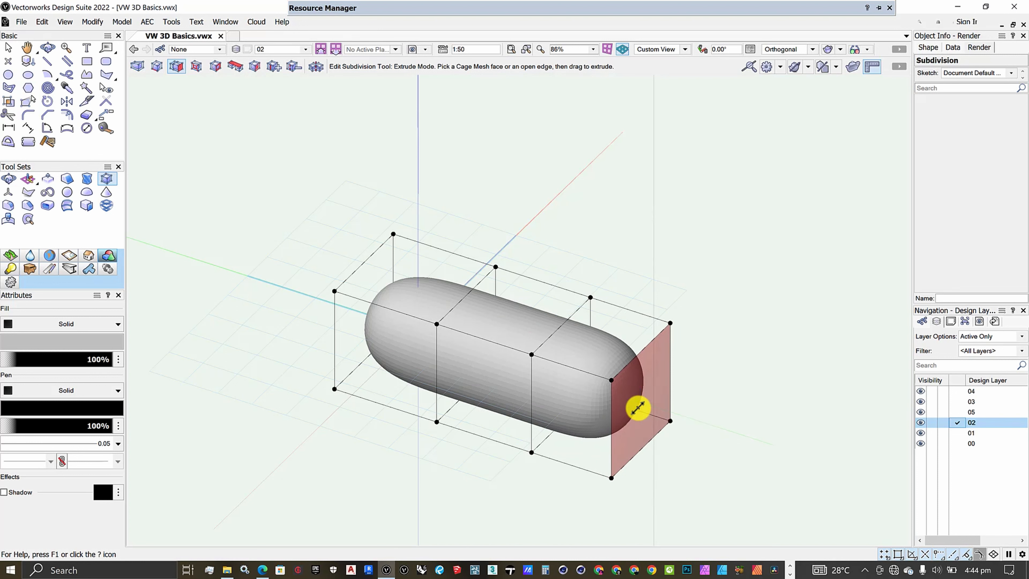
pyautogui.scroll(-4, 345, 280)
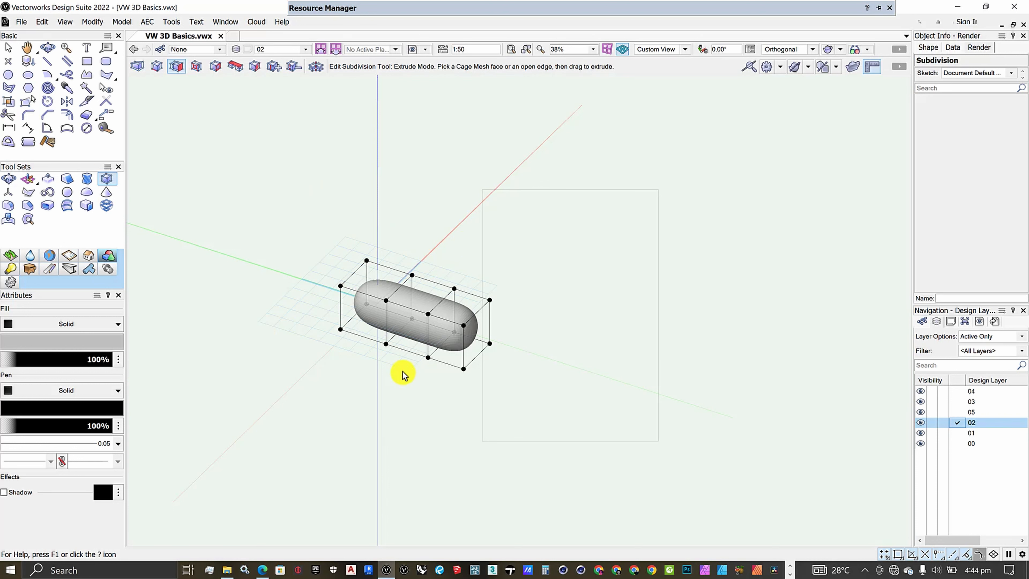
# - Extrude the front face of the first cage block forward by two segments to form an L-shaped body
pyautogui.scroll(4, 404, 374)
pyautogui.moveTo(308, 270); pyautogui.dragTo(228, 330)
pyautogui.scroll(-2, 260, 294)
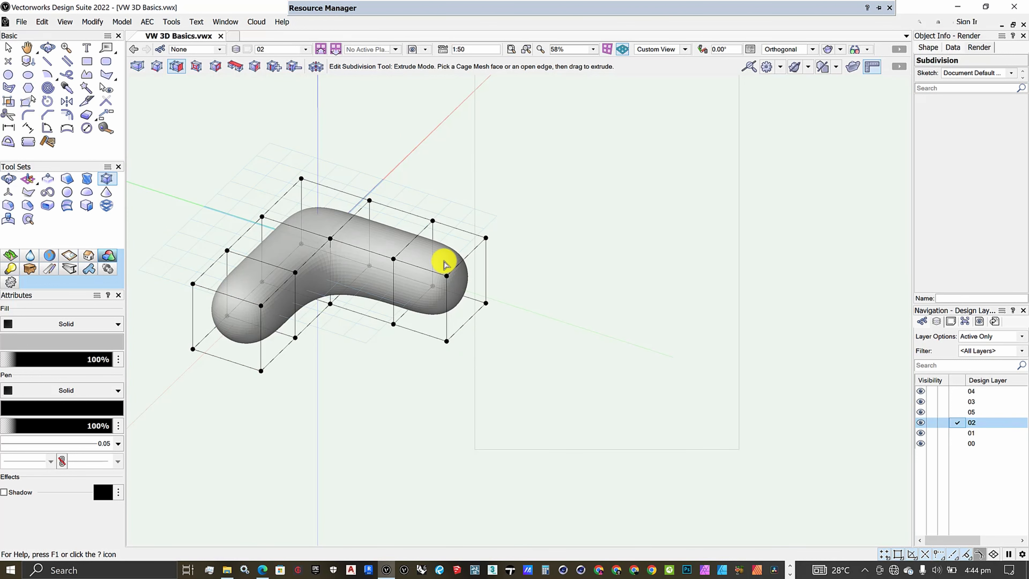
# - Extrude the top face of the right-hand end segment upward and extend the front arm's end face by one more segment
pyautogui.moveTo(442, 259); pyautogui.dragTo(466, 147)
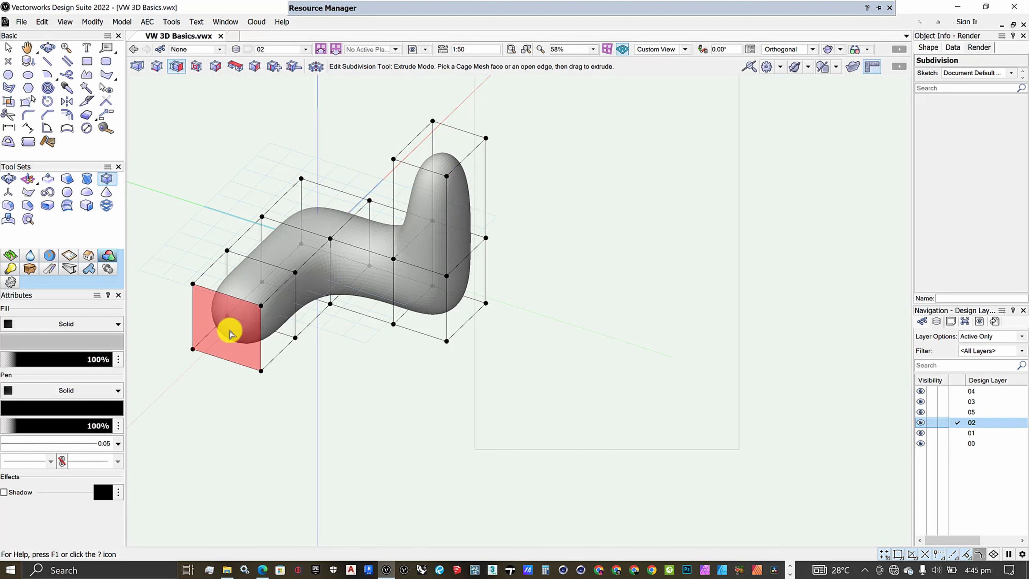
pyautogui.moveTo(230, 329); pyautogui.dragTo(211, 368)
pyautogui.scroll(-3, 397, 361)
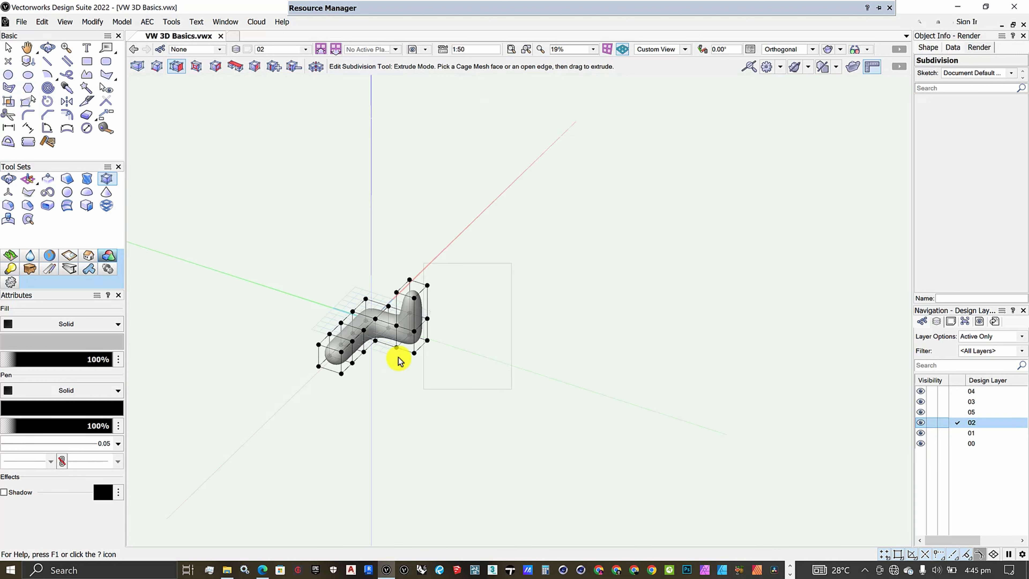
pyautogui.scroll(3, 370, 353)
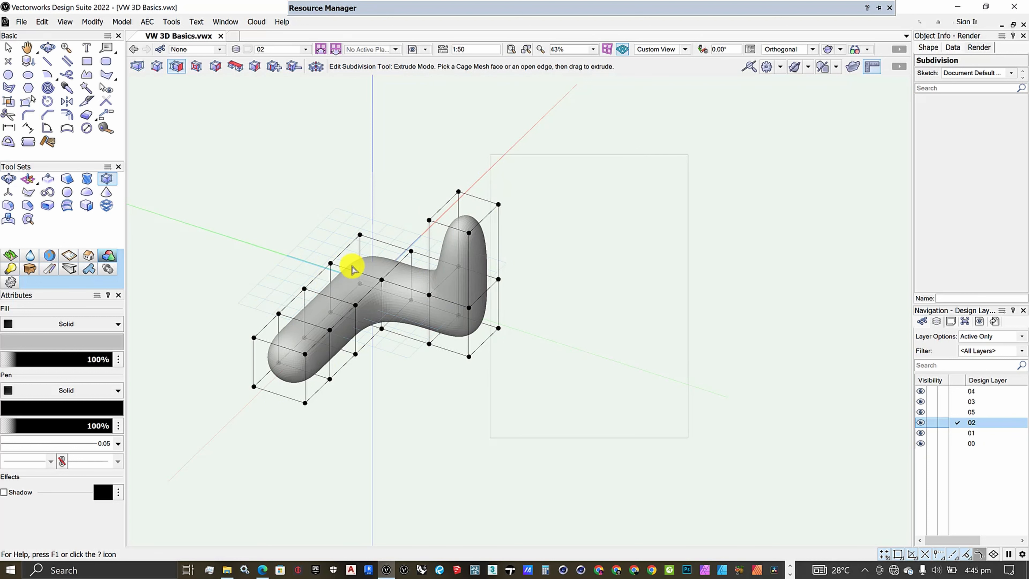
pyautogui.scroll(2, 356, 290)
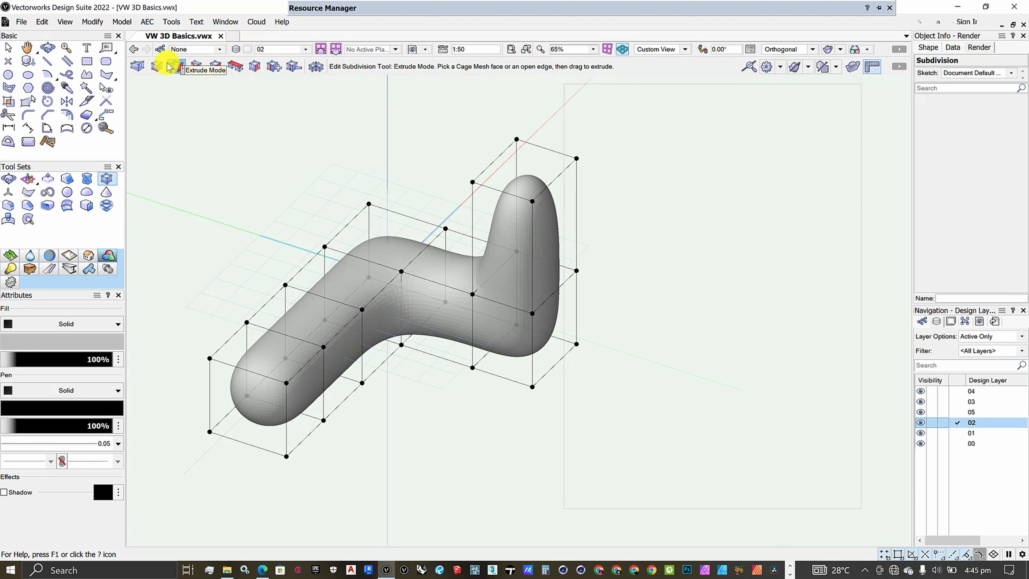
# - Move the upright's top cage face sideways toward the front arm with Transform mode
pyautogui.click(138, 66)
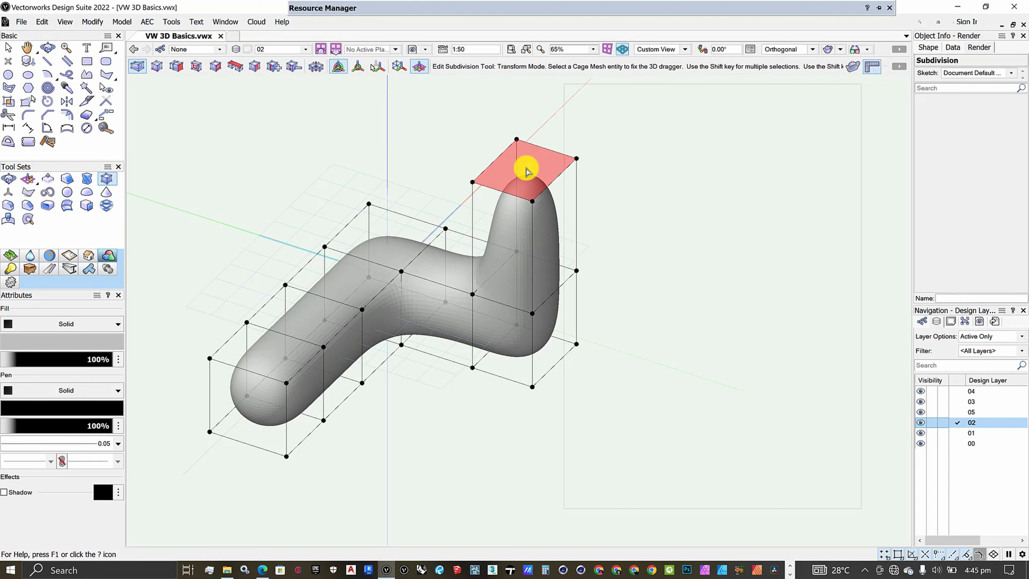
pyautogui.click(526, 172)
pyautogui.moveTo(477, 149); pyautogui.dragTo(458, 198)
pyautogui.click(215, 66)
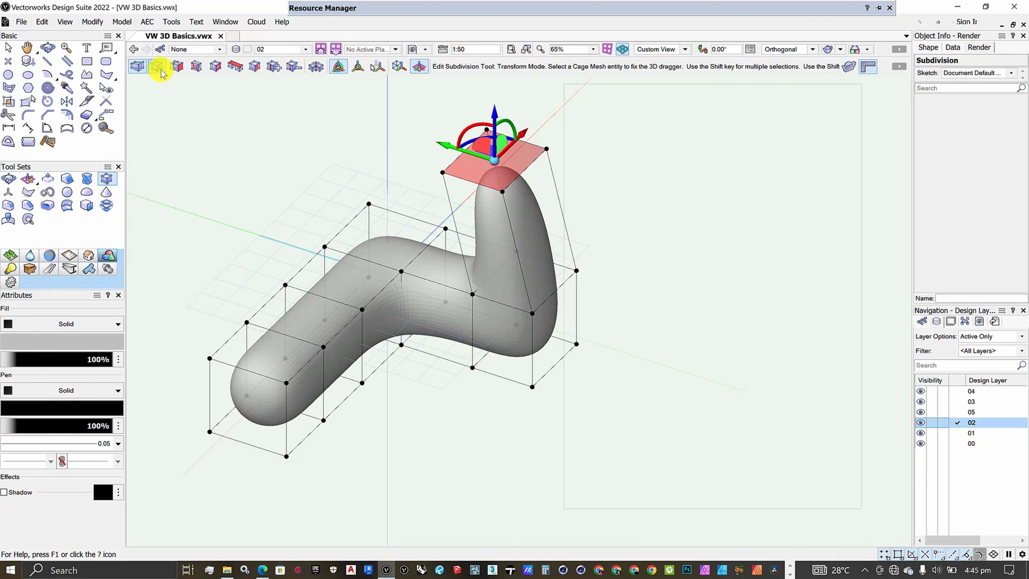
# - Return to Extrude mode and undo the move of the upright's top face
pyautogui.click(176, 67)
pyautogui.scroll(-3, 624, 308)
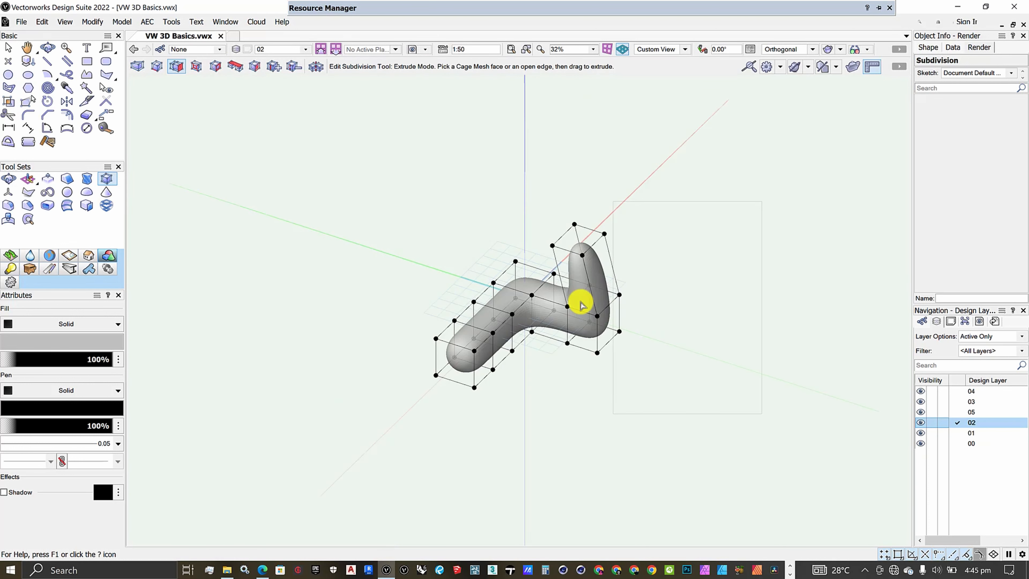
pyautogui.scroll(5, 581, 299)
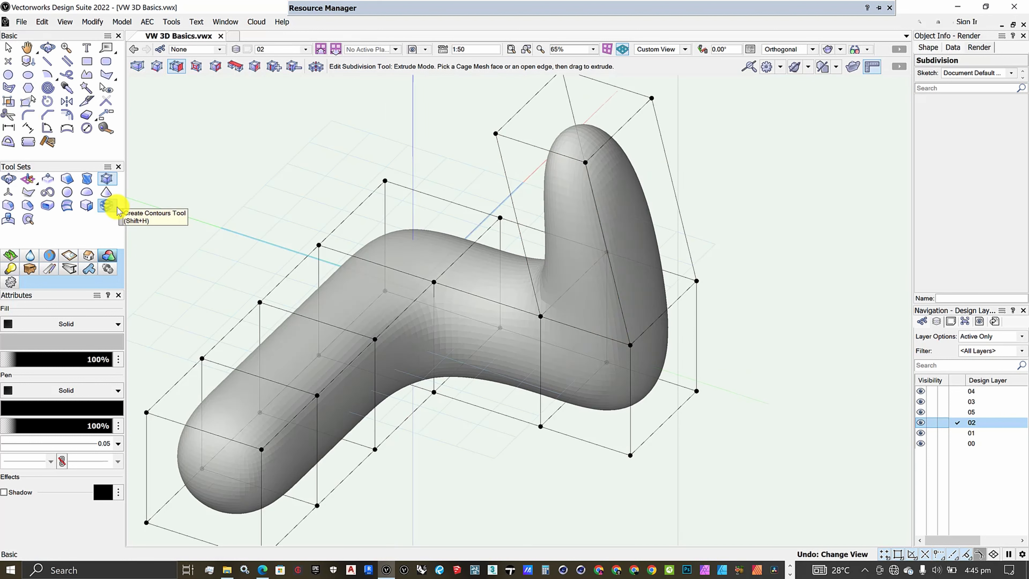
pyautogui.hotkey('ctrl', 'z')
pyautogui.hotkey('ctrl', 'z')
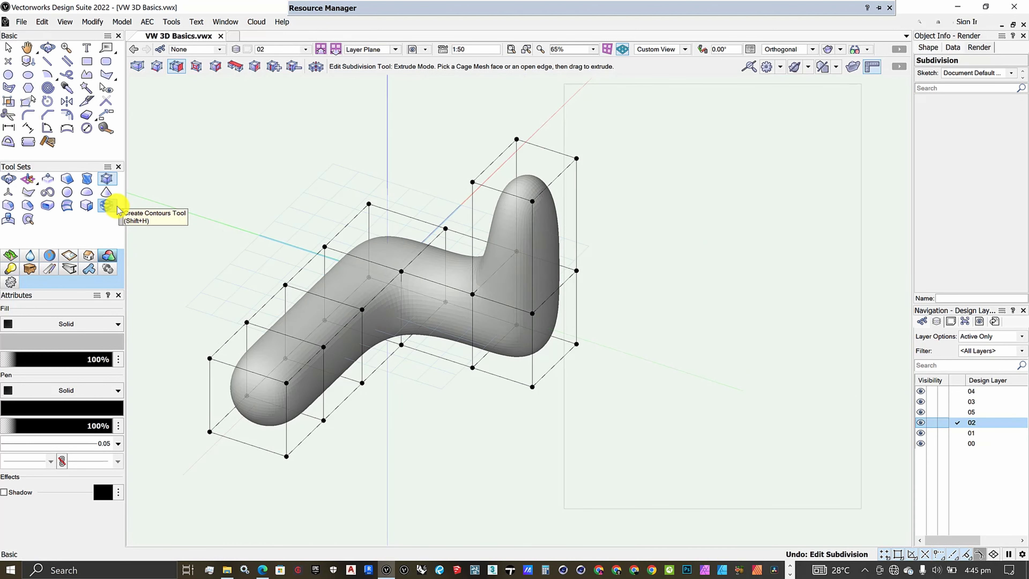
# - Split the front arm's cage lengthwise in Split mode, placing the new edge loop close to its right-hand side
pyautogui.click(198, 71)
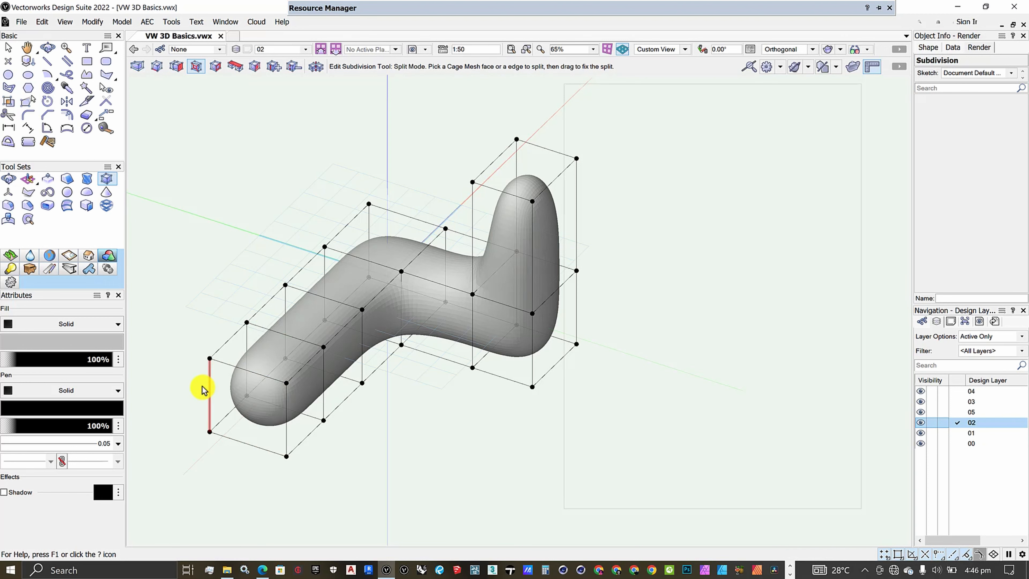
pyautogui.scroll(3, 203, 388)
pyautogui.scroll(-4, 271, 329)
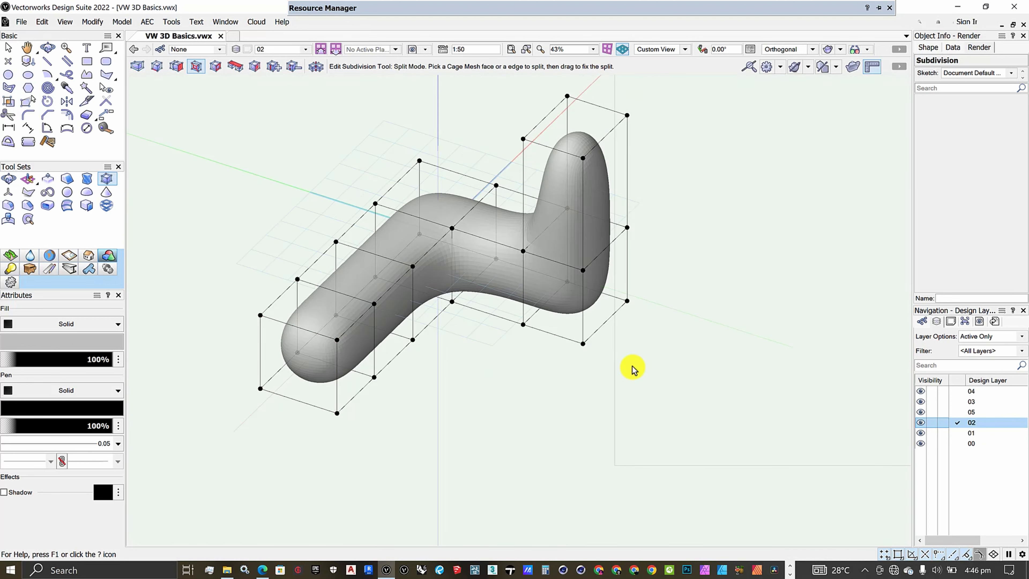
pyautogui.scroll(-2, 632, 368)
pyautogui.scroll(2, 395, 341)
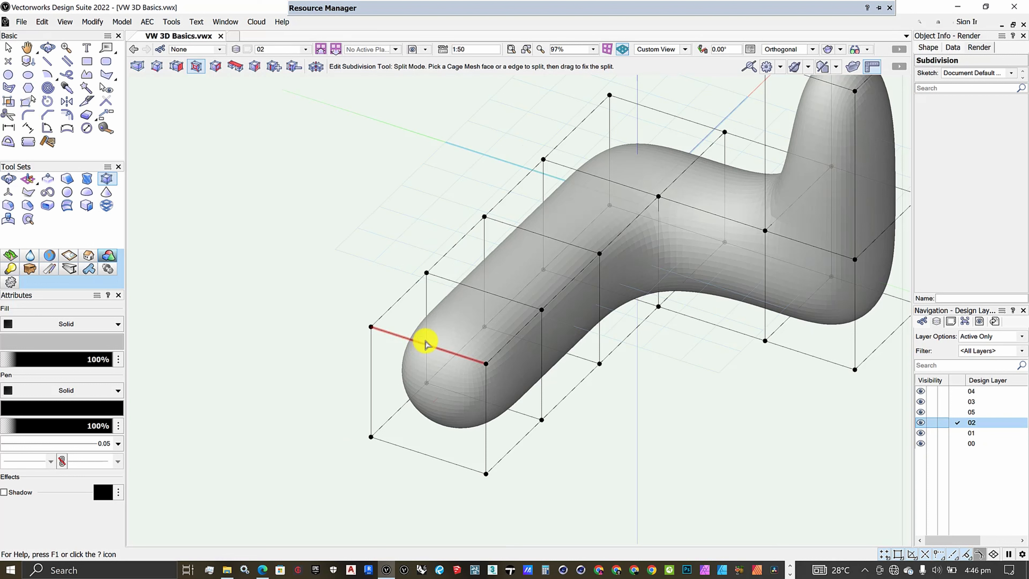
pyautogui.moveTo(428, 348)
pyautogui.mouseDown()
pyautogui.moveTo(452, 349)
pyautogui.moveTo(433, 344)
pyautogui.mouseUp()
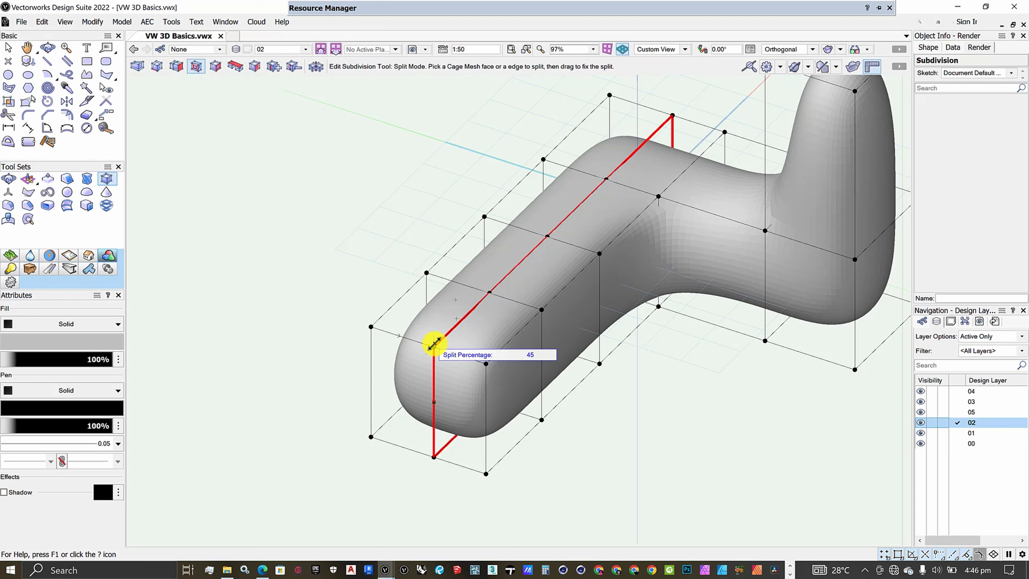
pyautogui.moveTo(434, 343); pyautogui.dragTo(467, 317)
# - Examine up close how the new edge loop shapes the right-hand side of the front arm
pyautogui.scroll(5, 488, 347)
pyautogui.scroll(-6, 476, 327)
pyautogui.scroll(2, 476, 326)
pyautogui.scroll(-5, 468, 322)
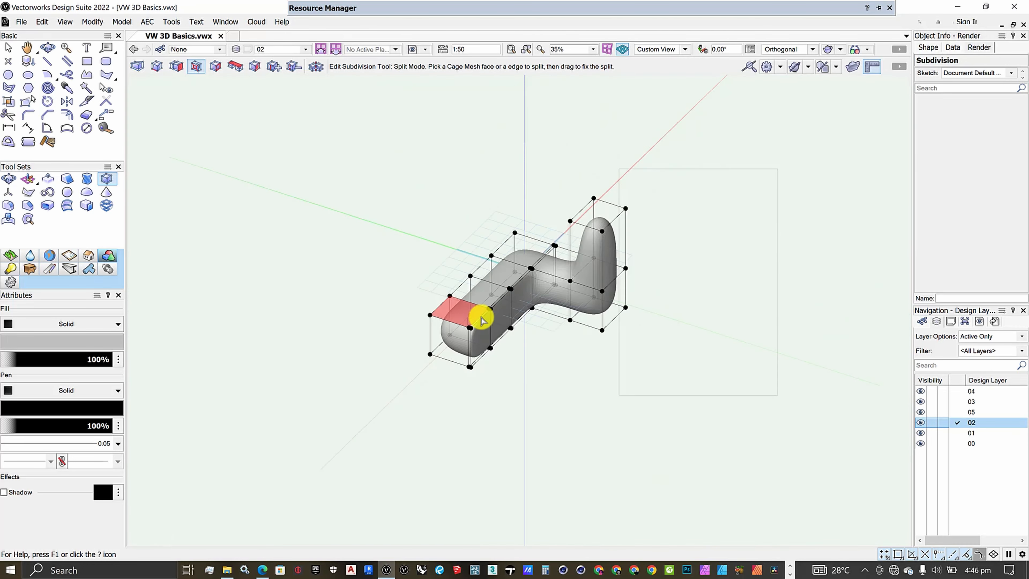
pyautogui.scroll(2, 467, 317)
pyautogui.scroll(2, 482, 318)
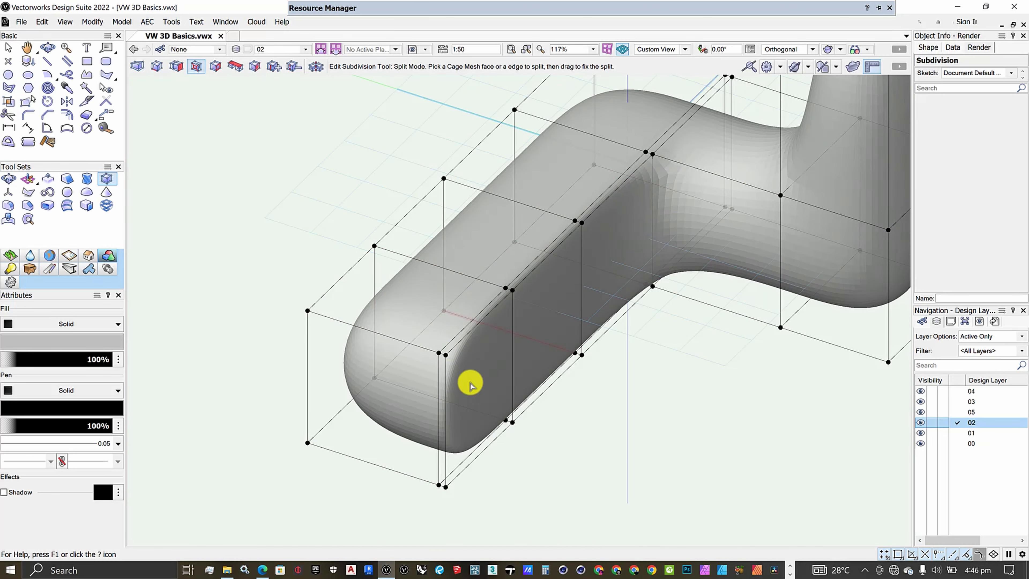
pyautogui.scroll(5, 434, 357)
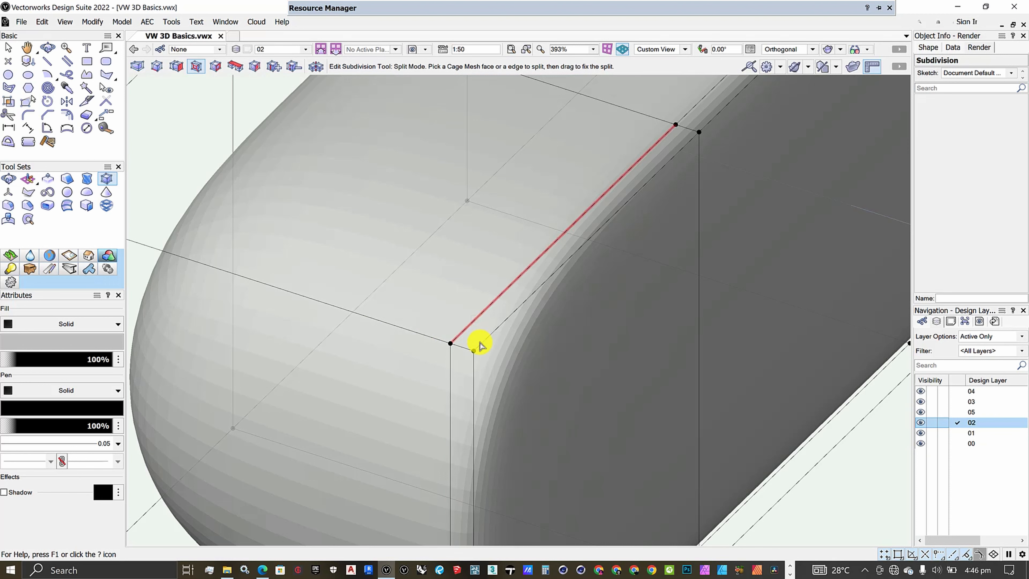
pyautogui.scroll(-7, 482, 344)
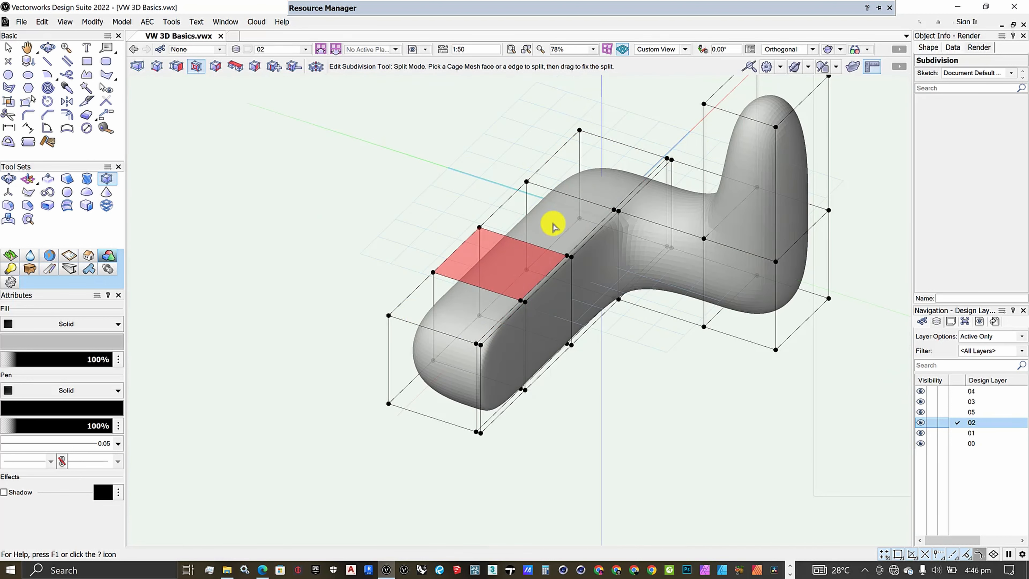
pyautogui.scroll(3, 410, 325)
pyautogui.scroll(-3, 459, 271)
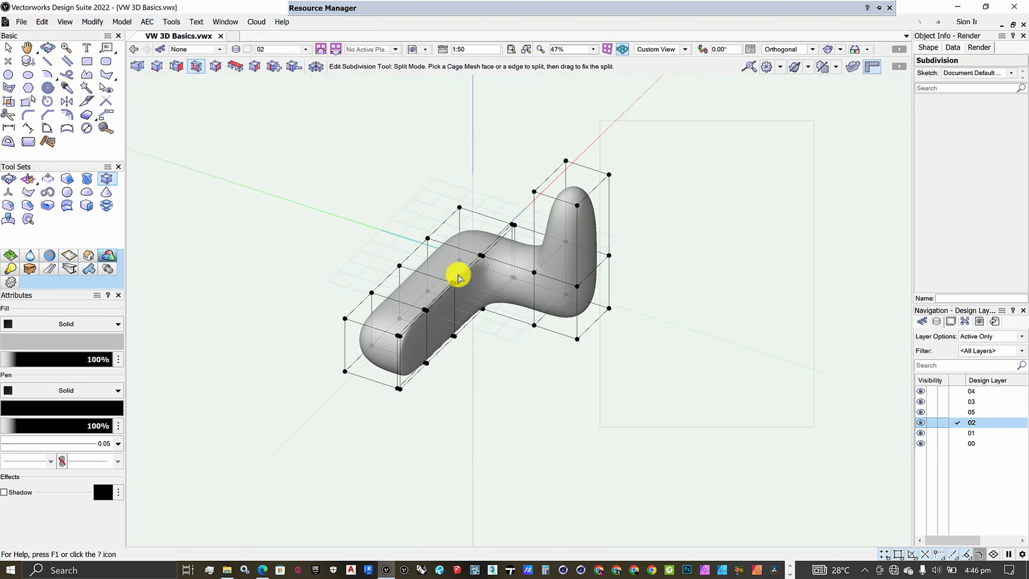
# - Split the upright's cage vertically from its top front edge, placing the edge loop close to the right-hand side
pyautogui.scroll(3, 562, 179)
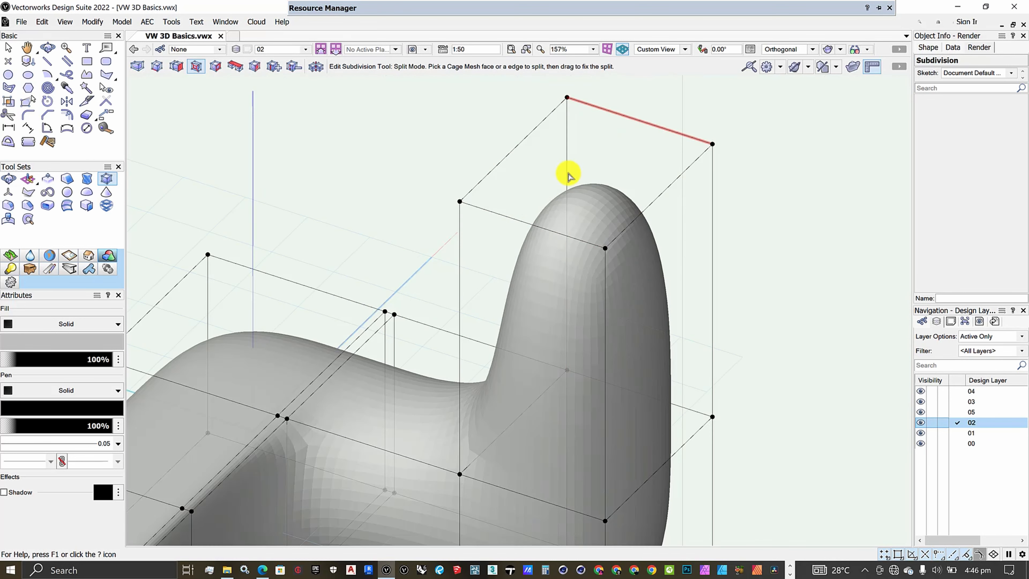
pyautogui.click(532, 225)
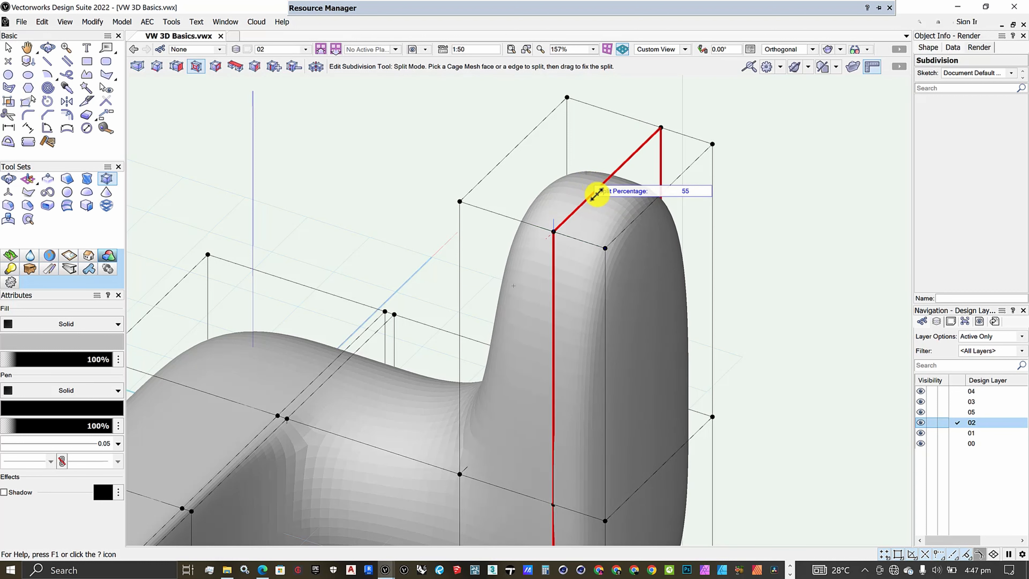
pyautogui.click(605, 215)
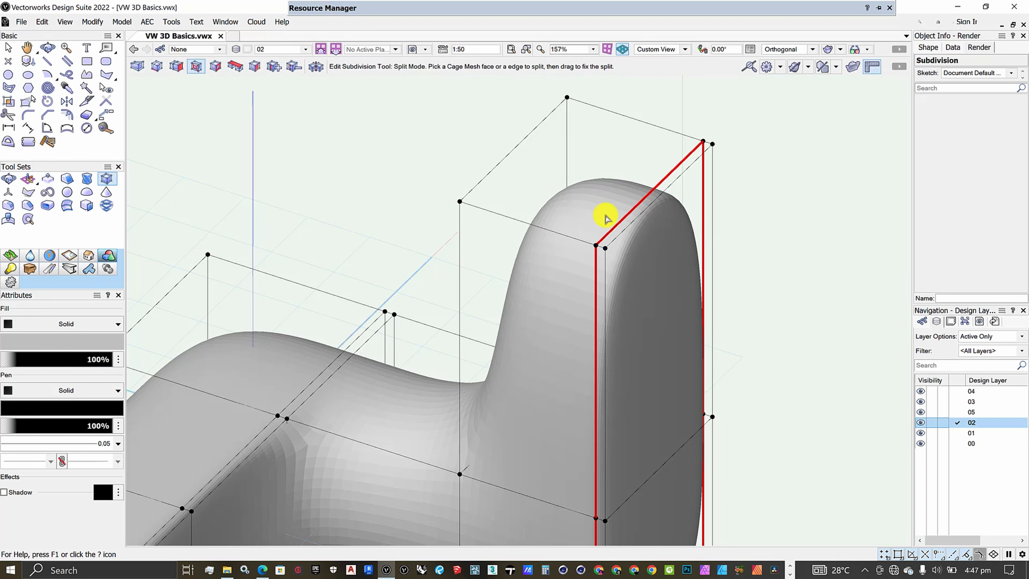
pyautogui.scroll(-2, 606, 217)
pyautogui.scroll(1, 609, 248)
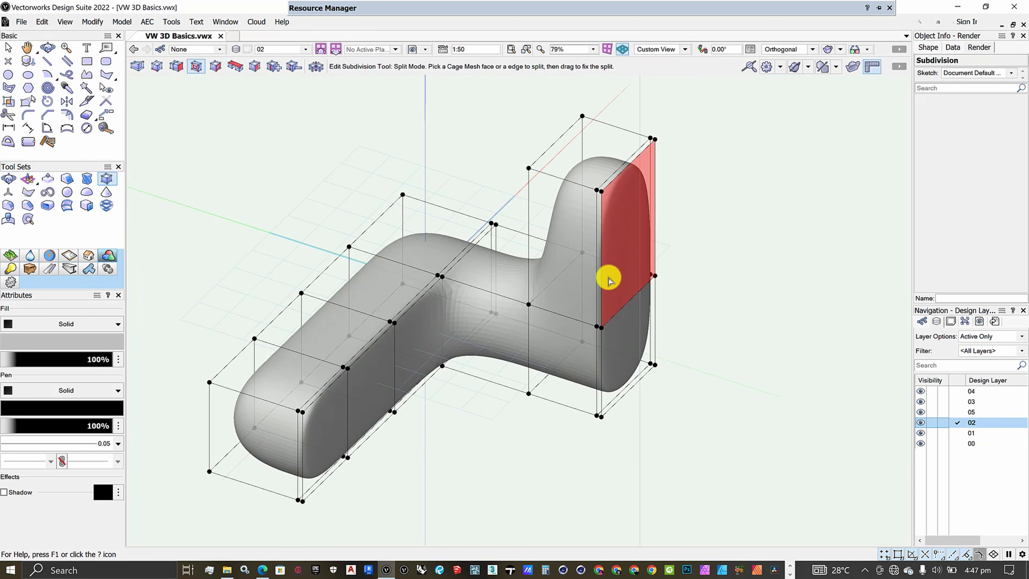
# - Split the upright's cage vertically again close to its left-hand side, at a split percentage of about 94
pyautogui.scroll(1, 571, 165)
pyautogui.scroll(2, 571, 166)
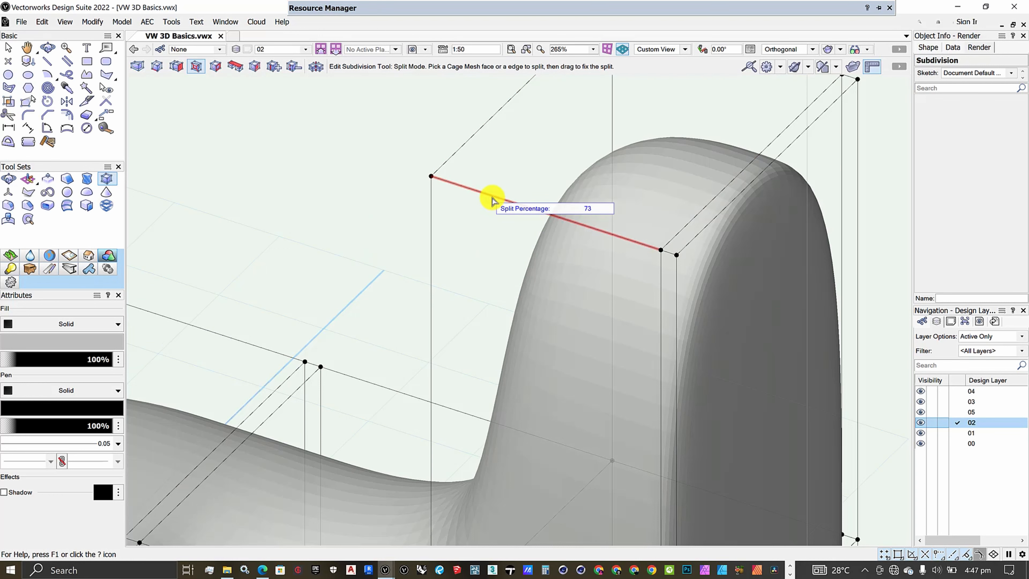
pyautogui.click(492, 200)
pyautogui.scroll(-3, 491, 197)
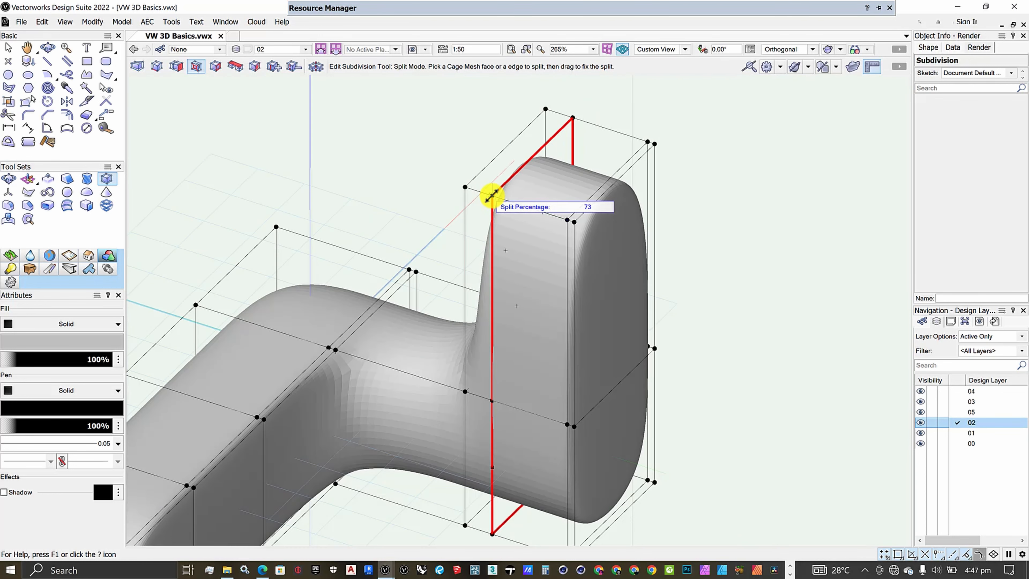
pyautogui.scroll(2, 492, 197)
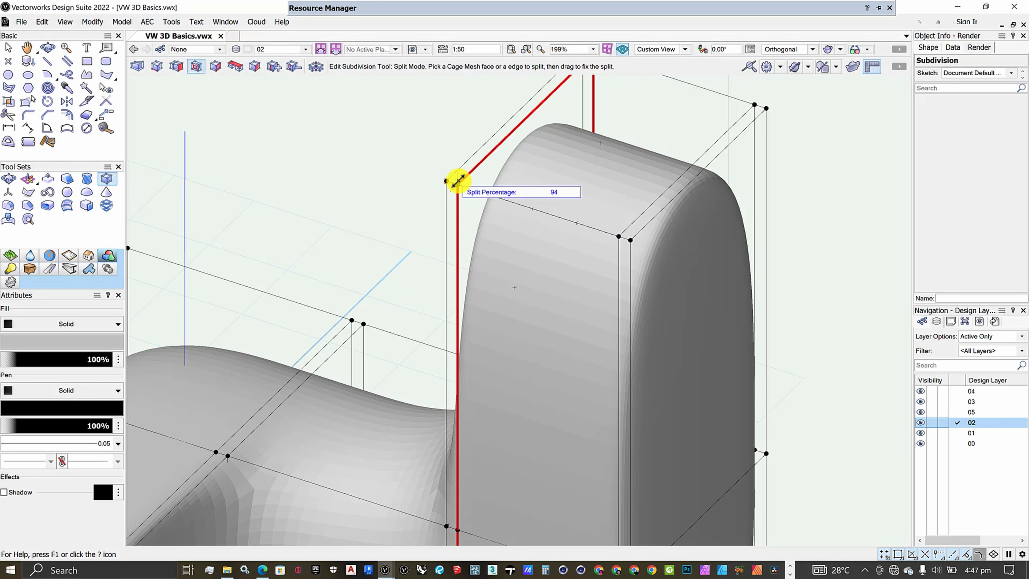
pyautogui.click(457, 181)
pyautogui.scroll(-4, 556, 196)
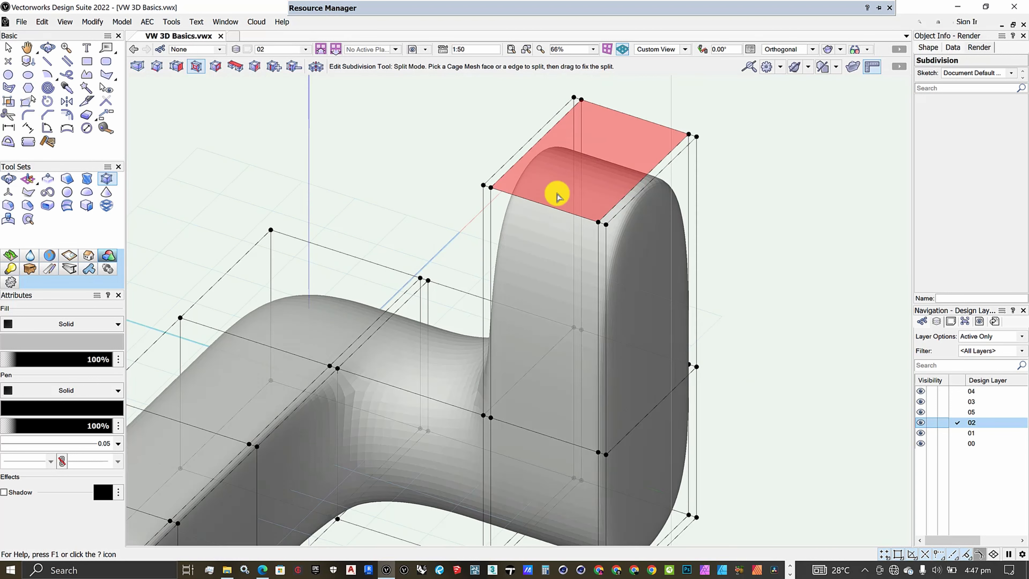
# - Split the end face of the front arm's cage inward in Split mode, insetting a smaller face at a split percentage of about 56
pyautogui.scroll(2, 528, 228)
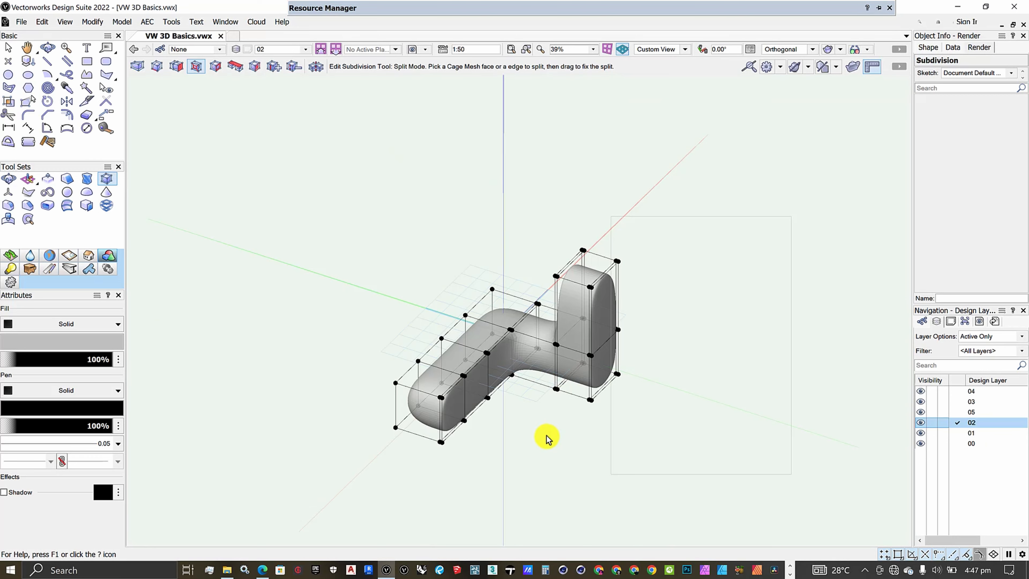
pyautogui.scroll(2, 549, 432)
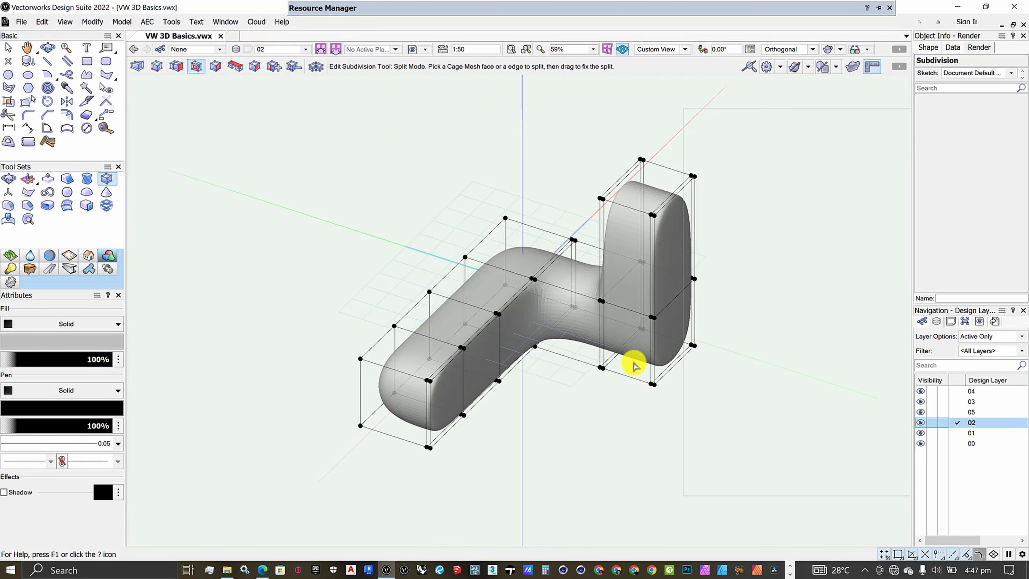
pyautogui.scroll(2, 384, 450)
pyautogui.scroll(2, 384, 450)
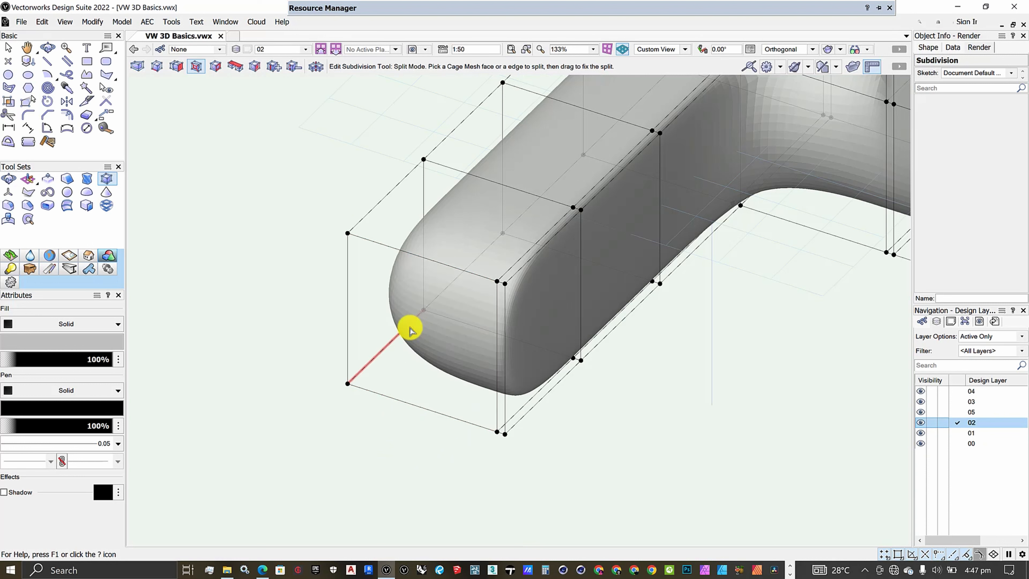
pyautogui.click(416, 344)
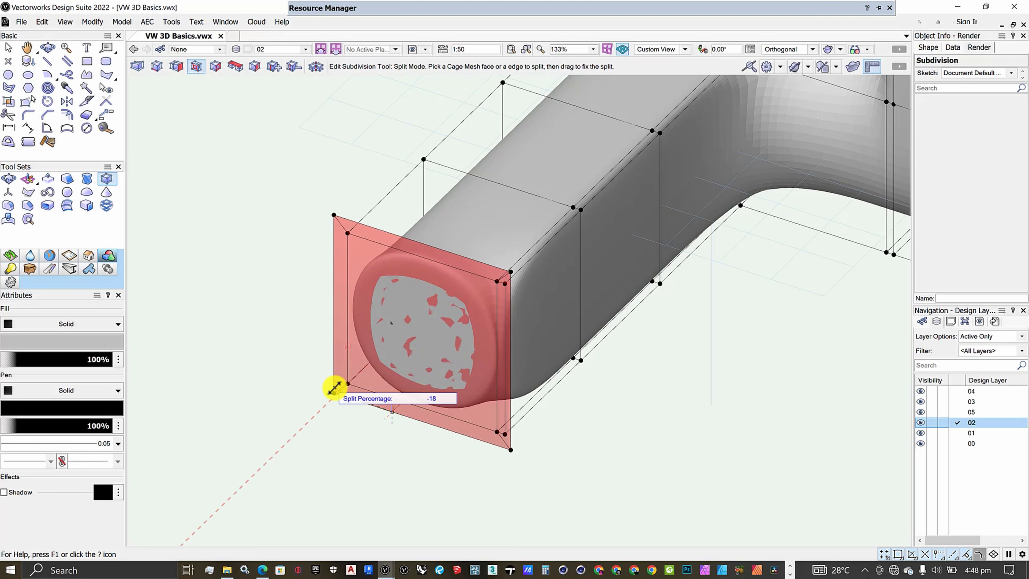
pyautogui.click(421, 378)
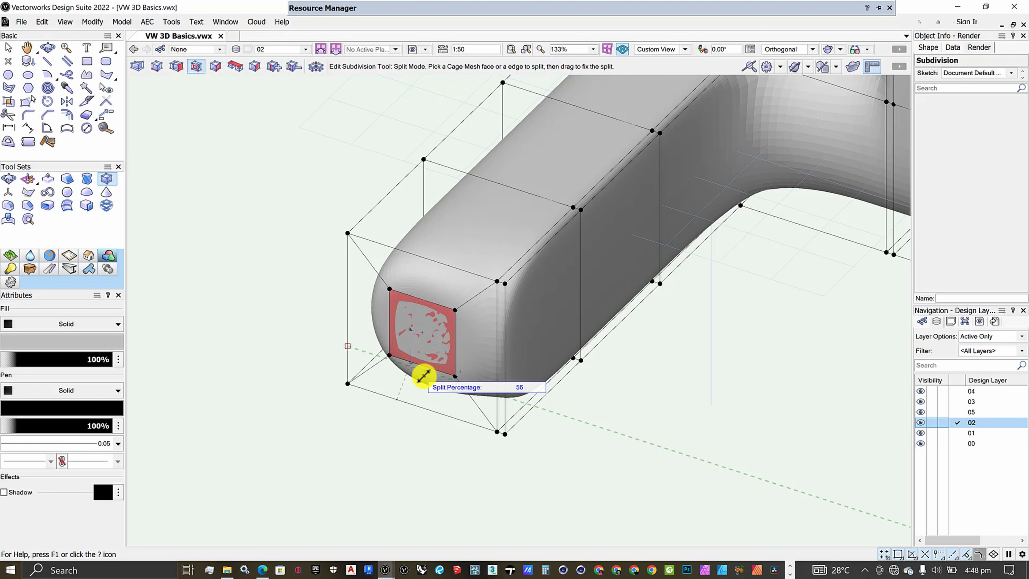
pyautogui.scroll(-4, 367, 363)
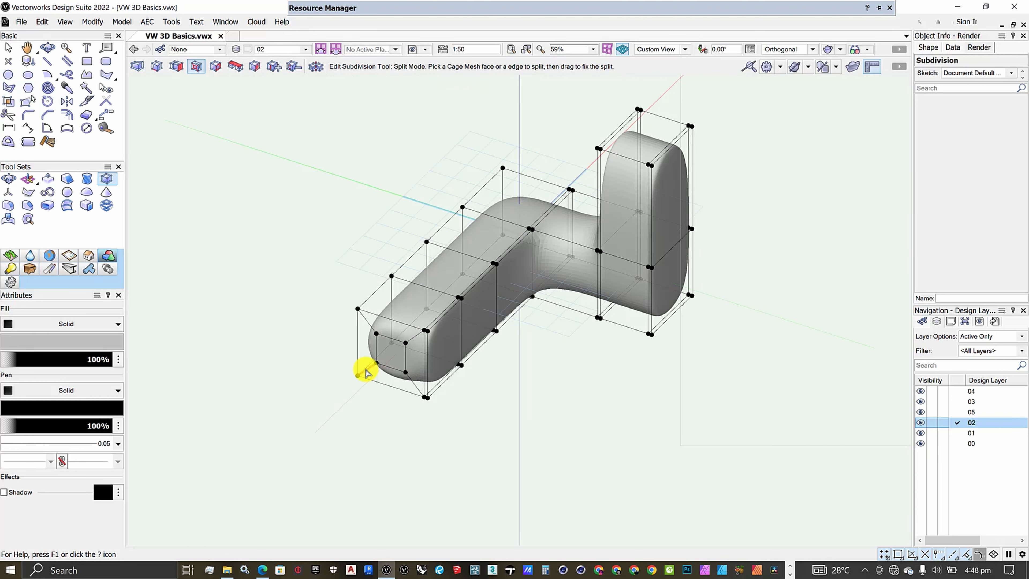
# - Extrude the small inset face at the front arm's end outward along the arm into a long, narrow tip
pyautogui.scroll(2, 455, 395)
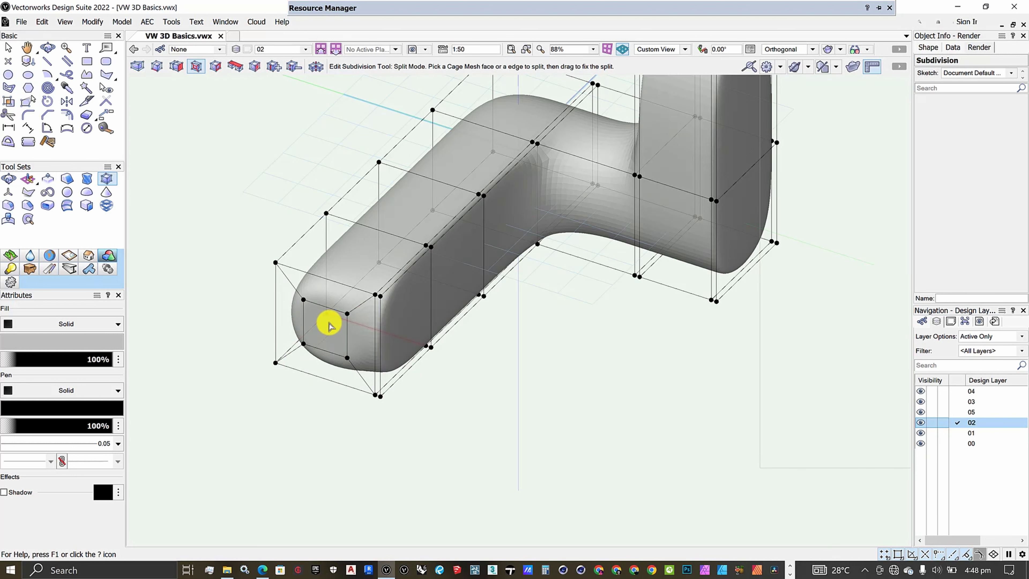
pyautogui.click(177, 66)
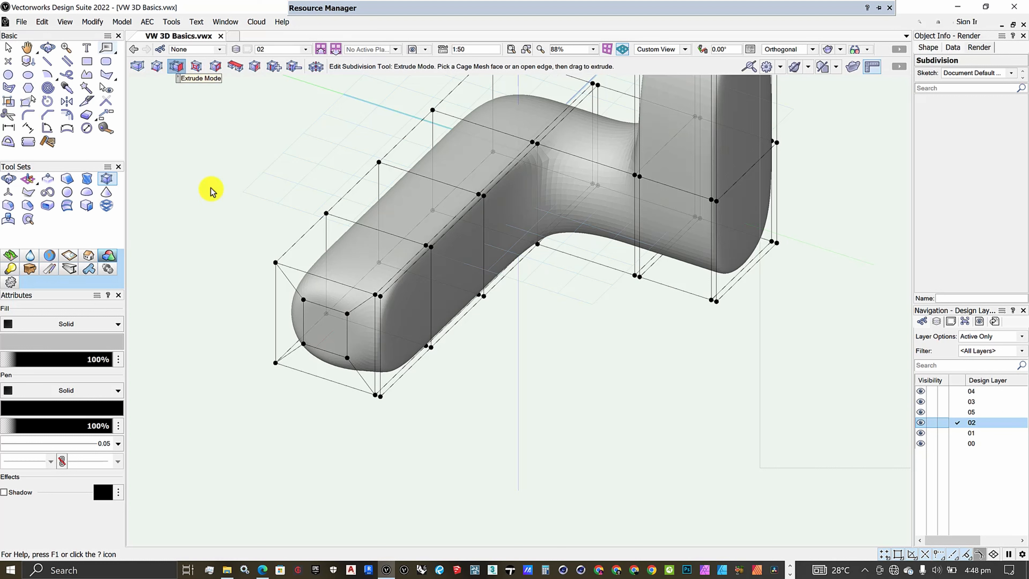
pyautogui.moveTo(331, 334); pyautogui.dragTo(189, 430)
pyautogui.scroll(-3, 292, 412)
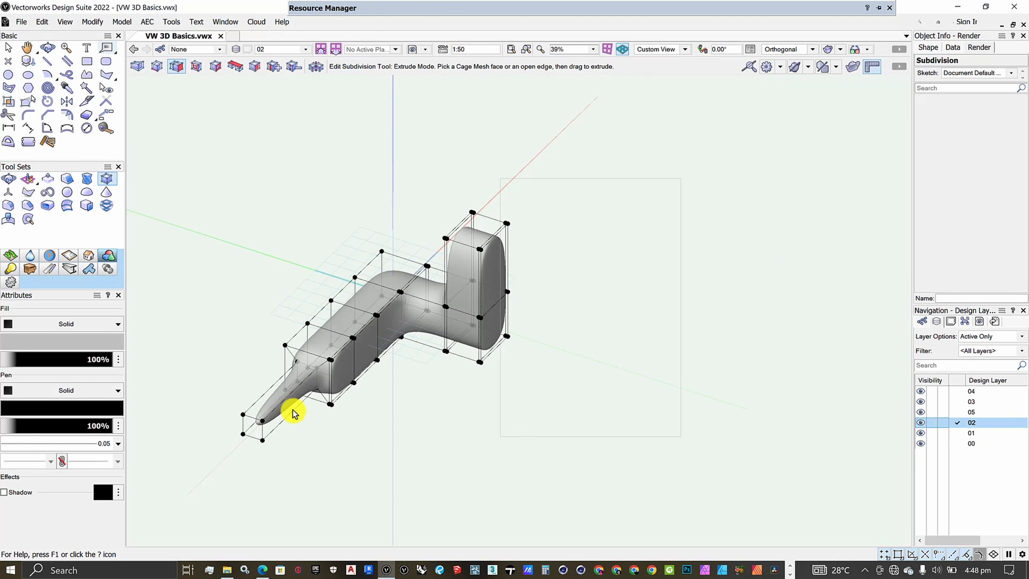
pyautogui.scroll(2, 289, 401)
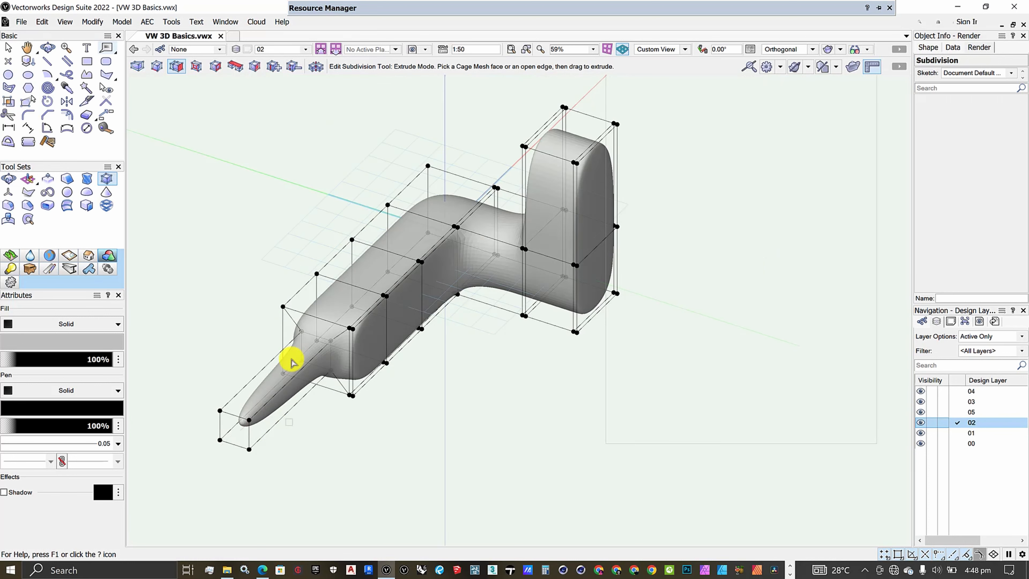
# - Deselect the subdivision object and reopen its cage mesh for editing from a lower viewing angle
pyautogui.click(47, 47)
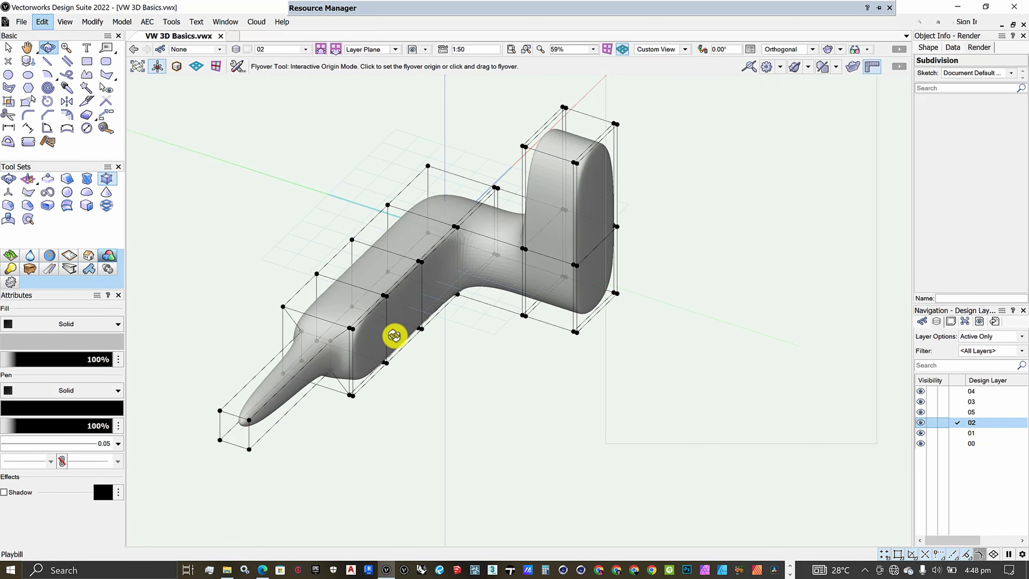
pyautogui.moveTo(393, 335); pyautogui.dragTo(425, 361)
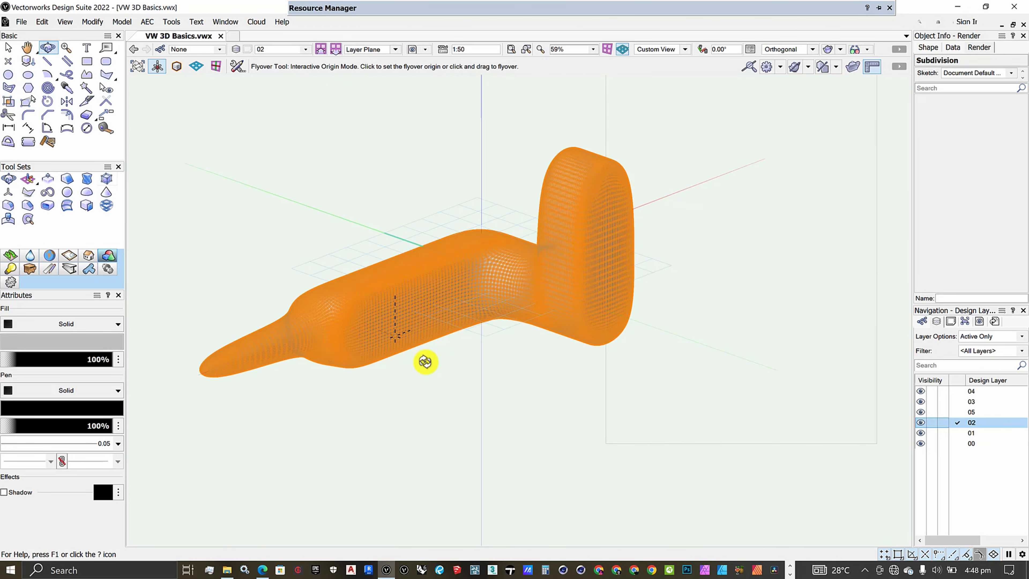
pyautogui.press('x')
pyautogui.click(643, 432)
pyautogui.scroll(-1, 643, 432)
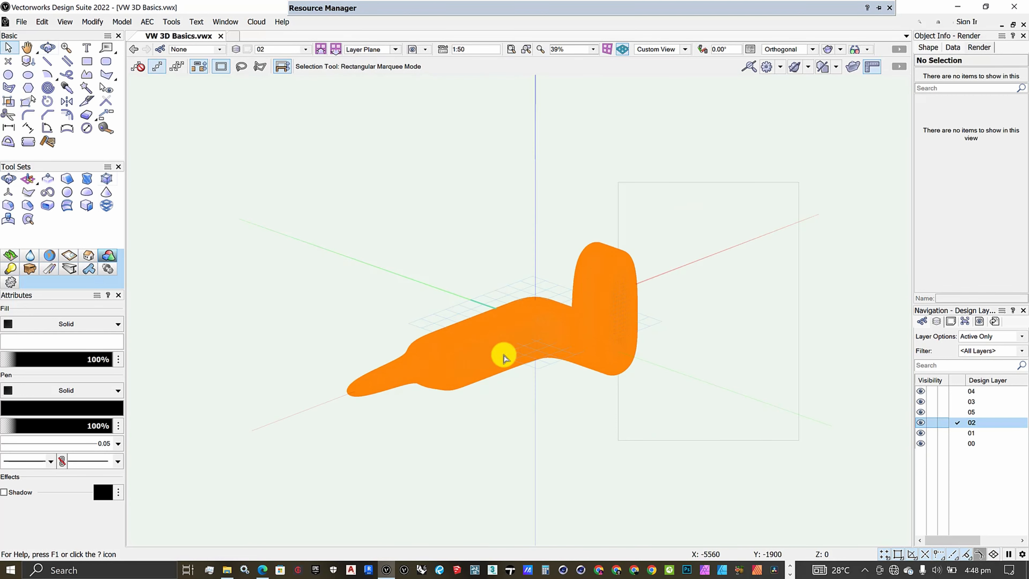
pyautogui.scroll(1, 496, 355)
pyautogui.scroll(1, 549, 423)
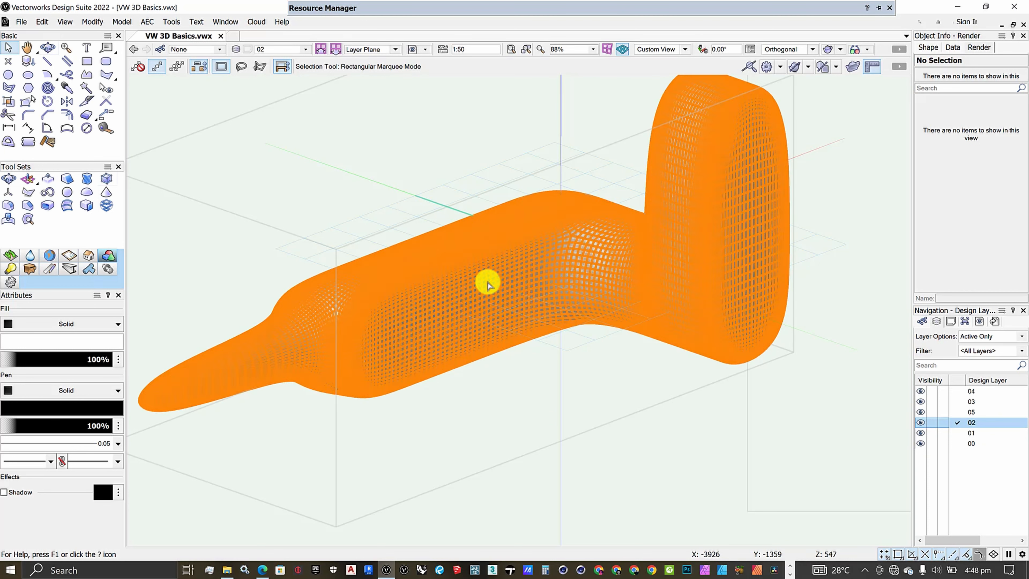
pyautogui.doubleClick(490, 281)
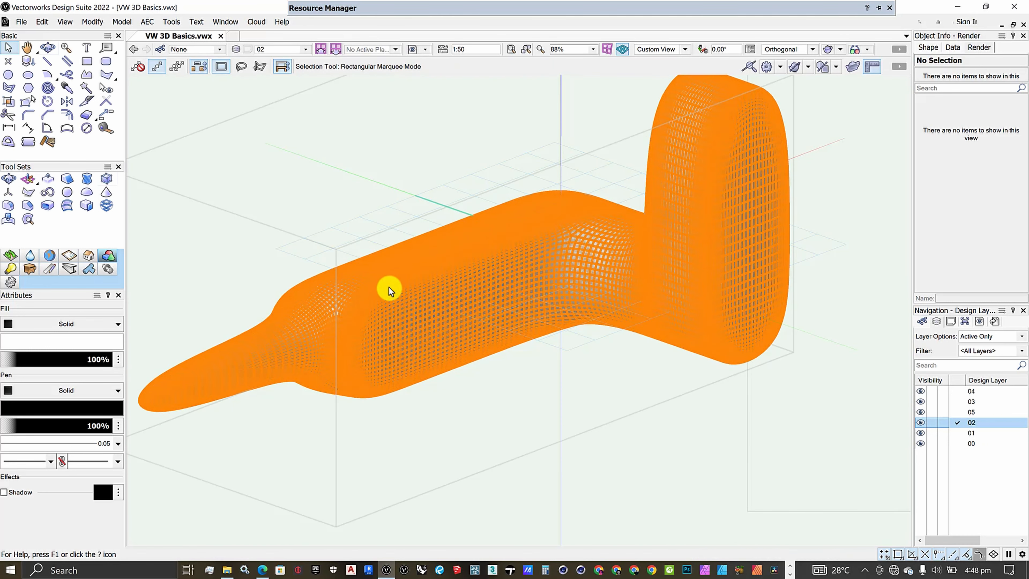
pyautogui.doubleClick(389, 287)
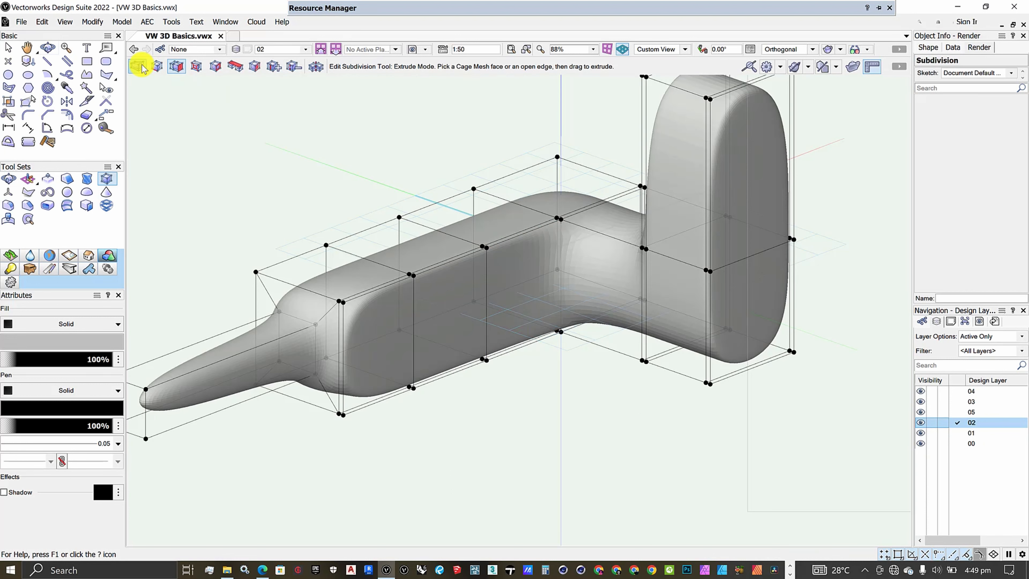